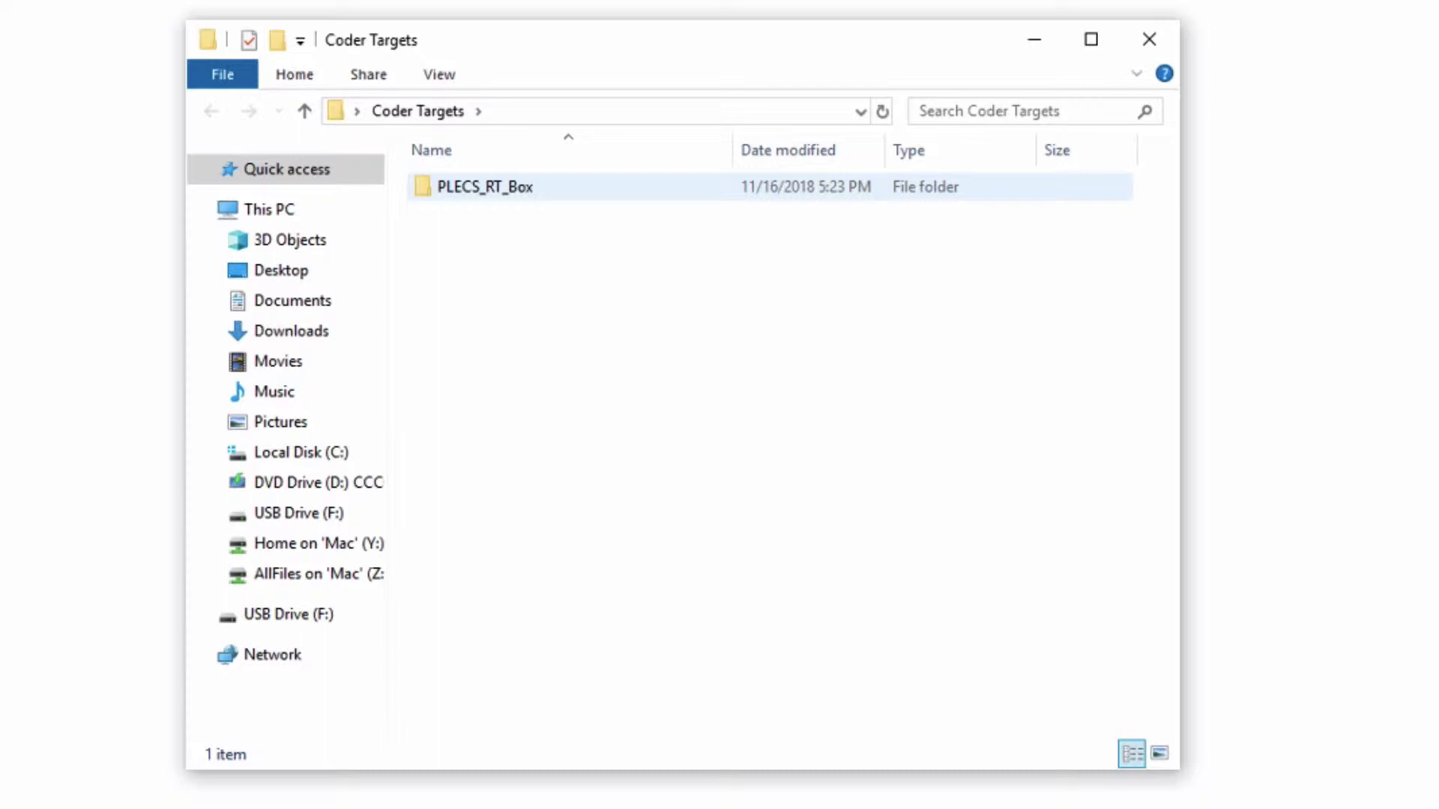
# Open the PLECS_RT_Box\firmware\1.6.6 folder and select BOOT.BIN and image.ub.
pyautogui.click(571, 191)
pyautogui.doubleClick(571, 192)
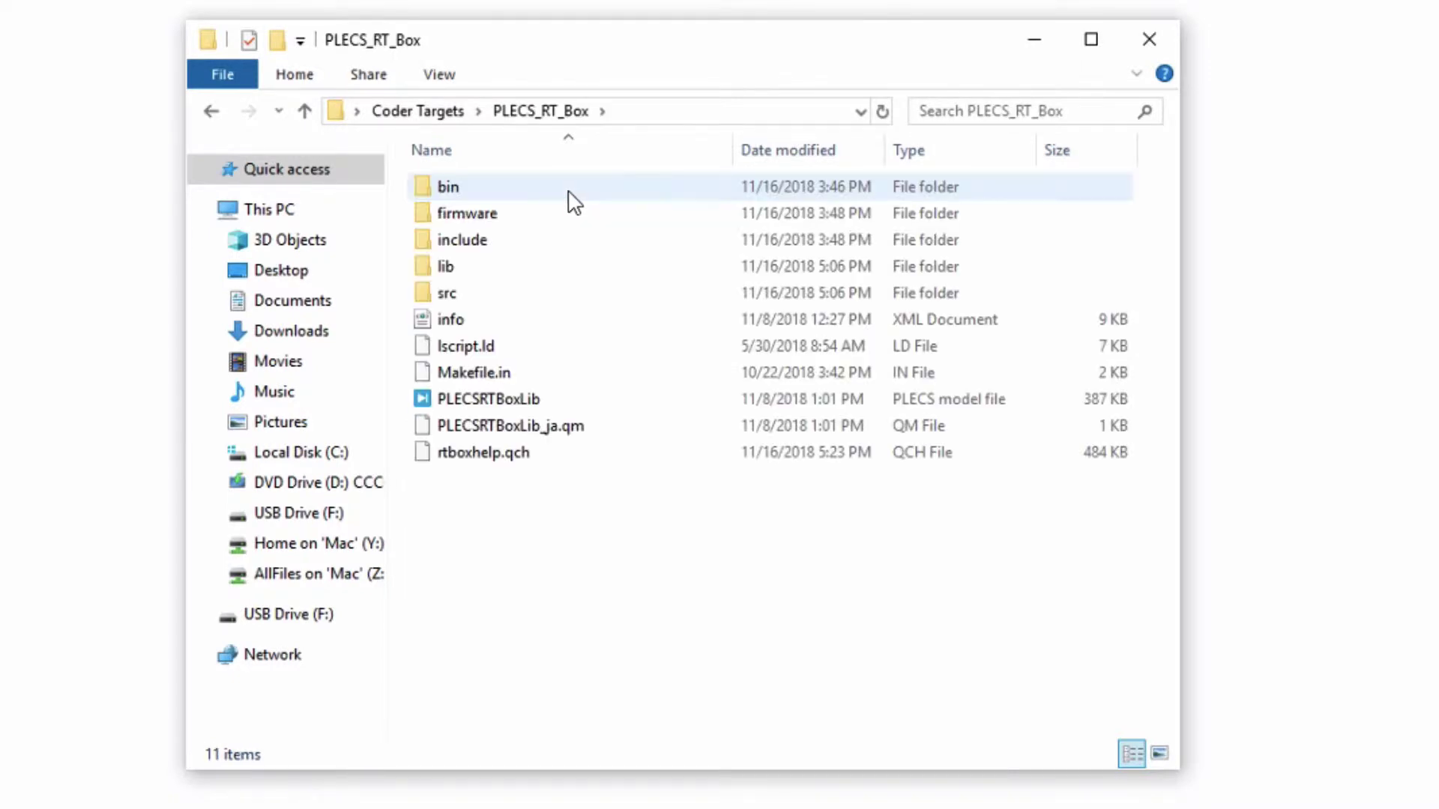
pyautogui.click(497, 215)
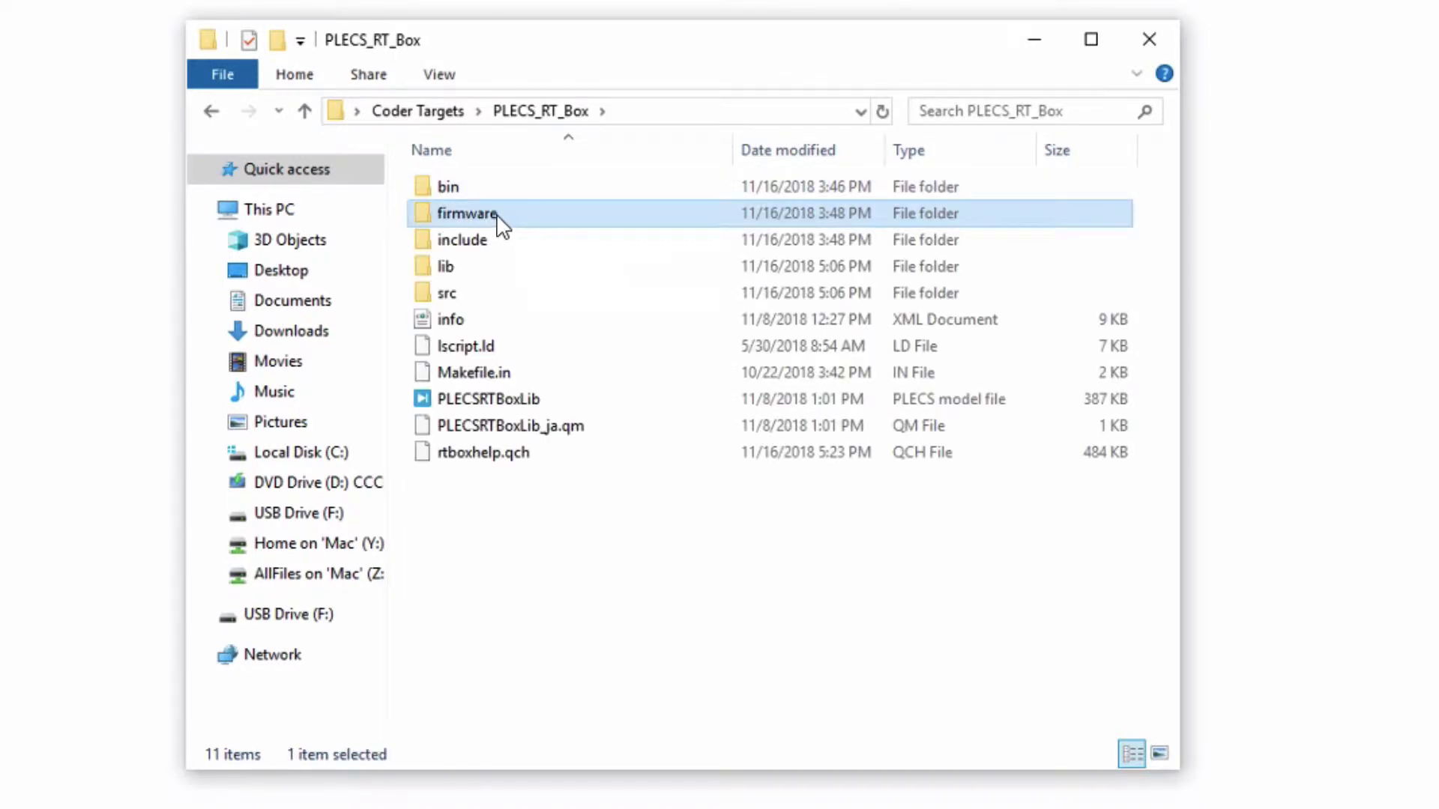
pyautogui.doubleClick(497, 215)
pyautogui.click(465, 189)
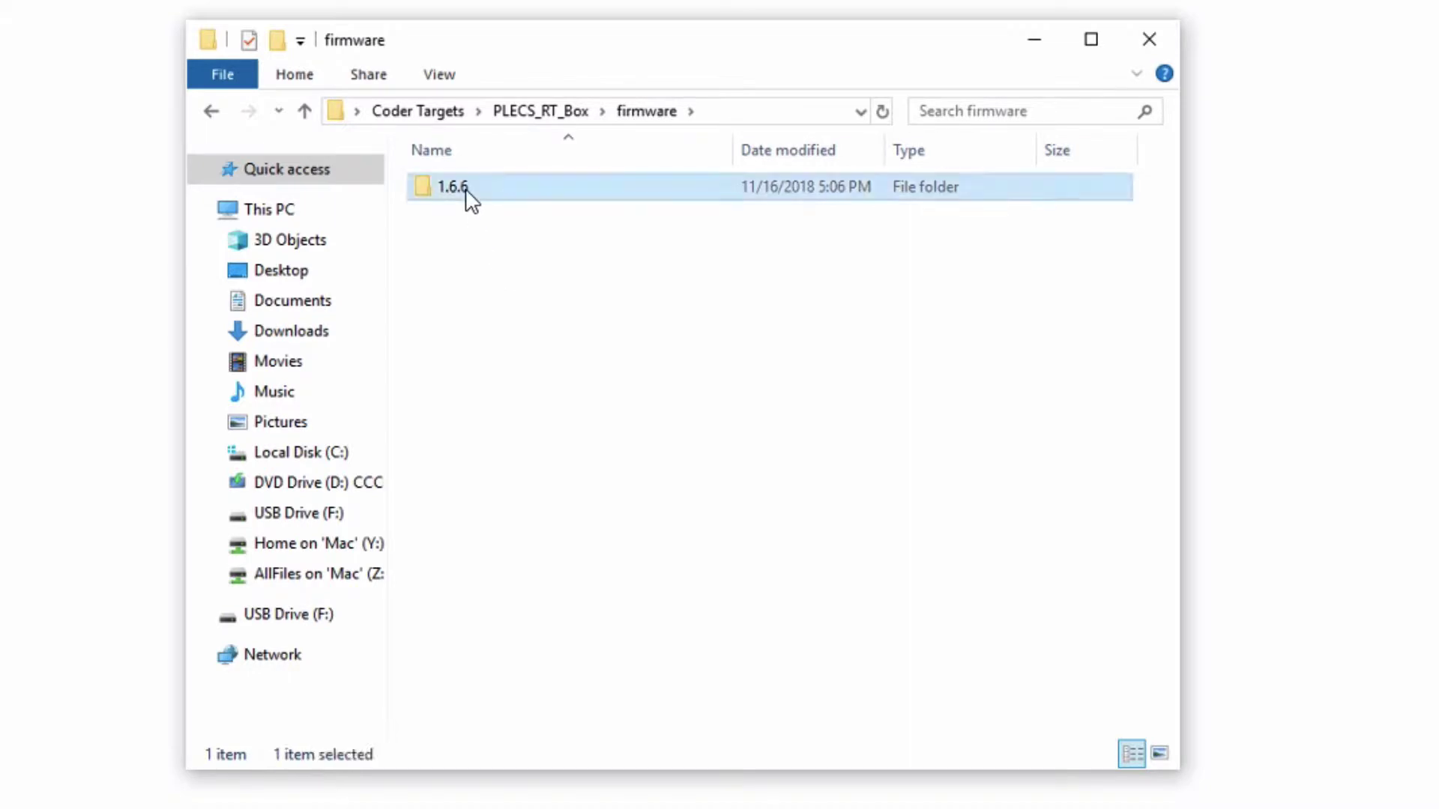
pyautogui.doubleClick(464, 188)
pyautogui.moveTo(494, 280); pyautogui.dragTo(488, 175)
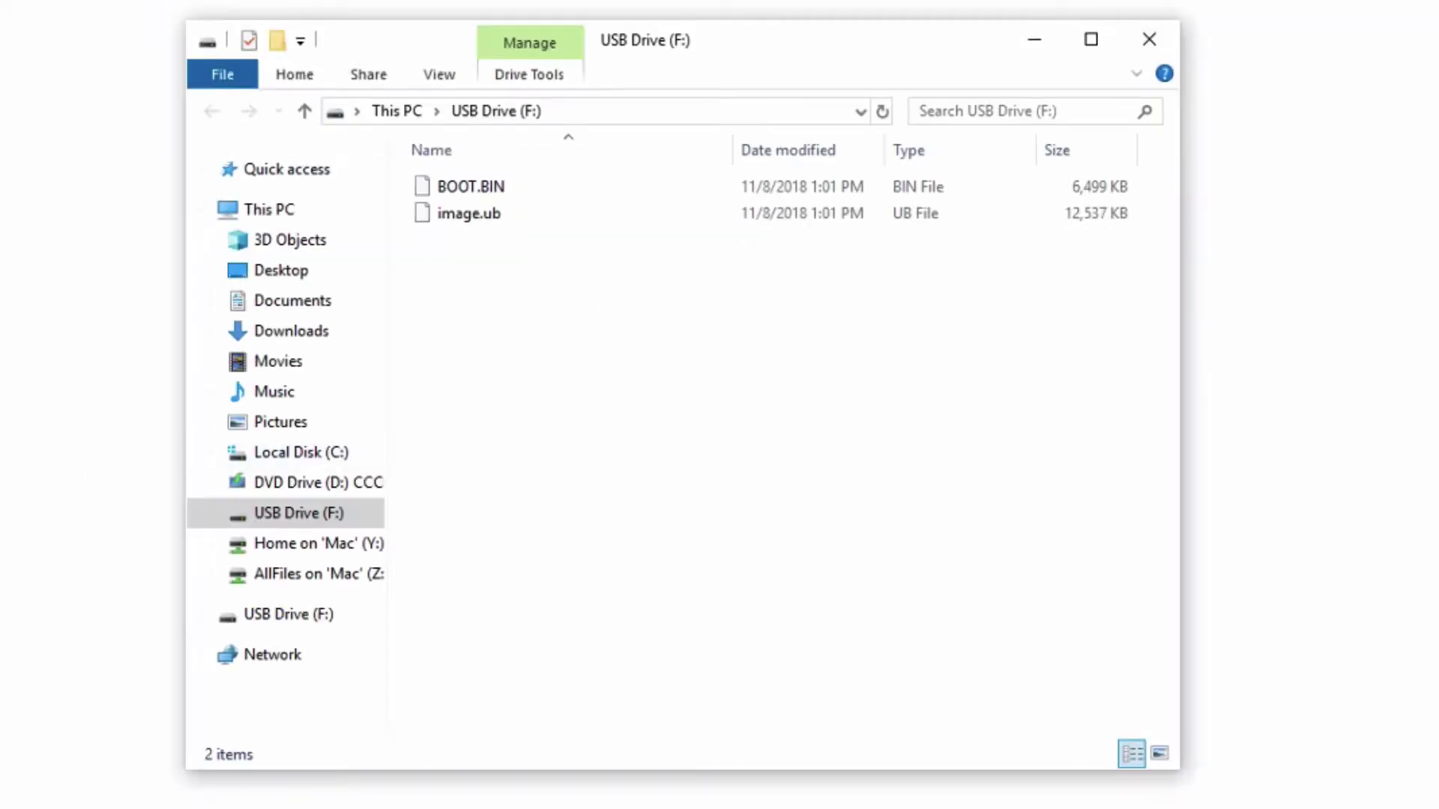
# Create a config folder on the USB drive with an etc folder inside it.
pyautogui.rightClick(575, 350)
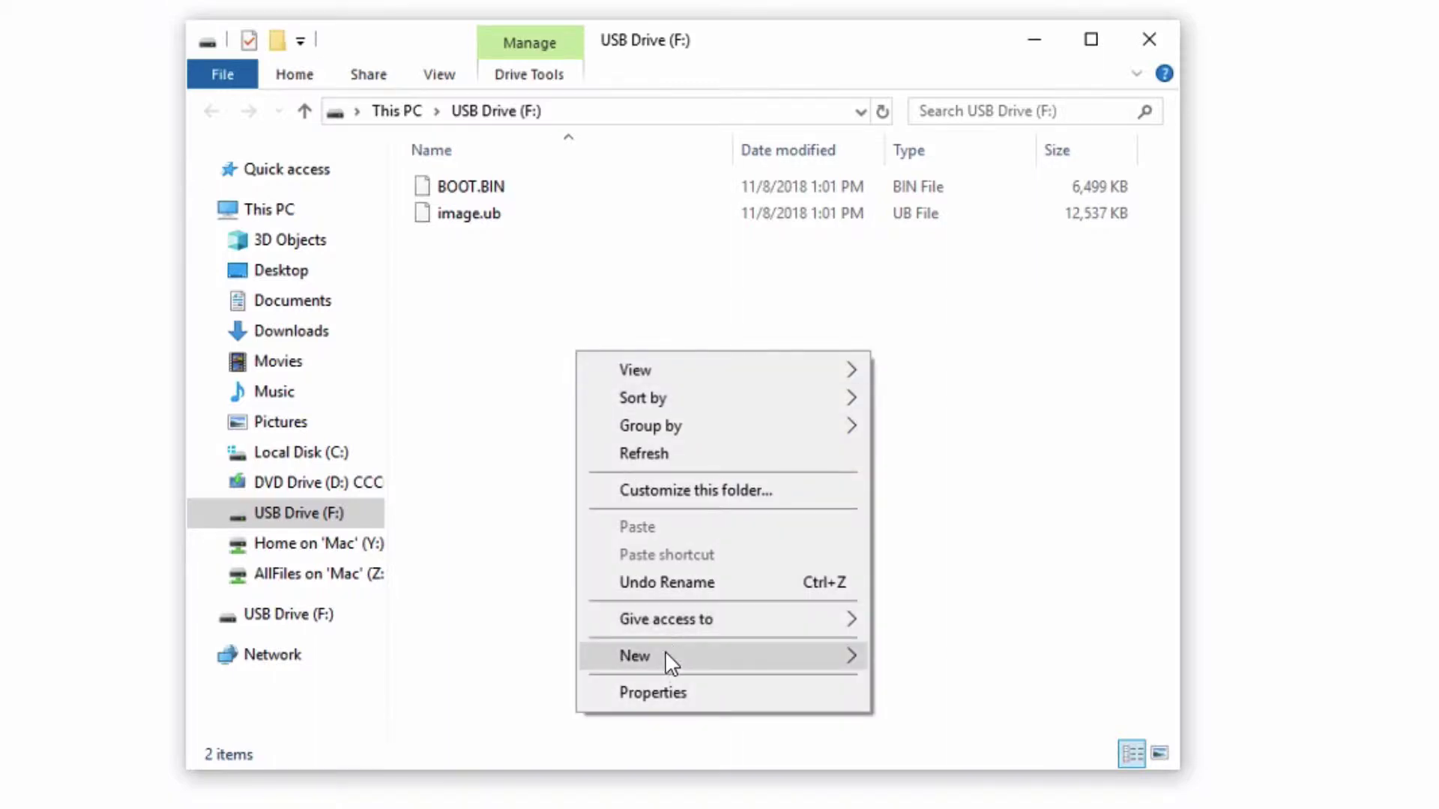
pyautogui.moveTo(732, 655)
pyautogui.click(899, 657)
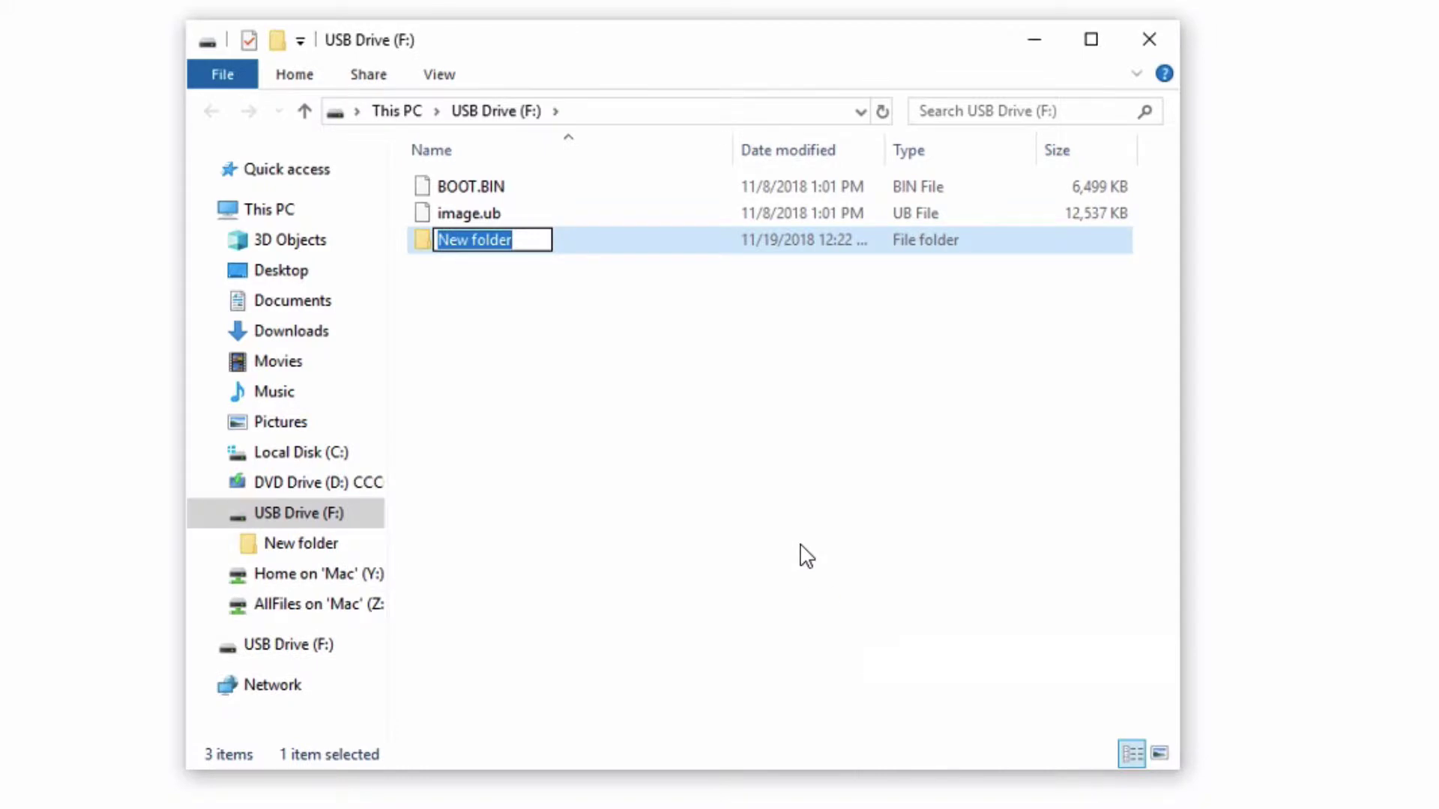
pyautogui.write('config')
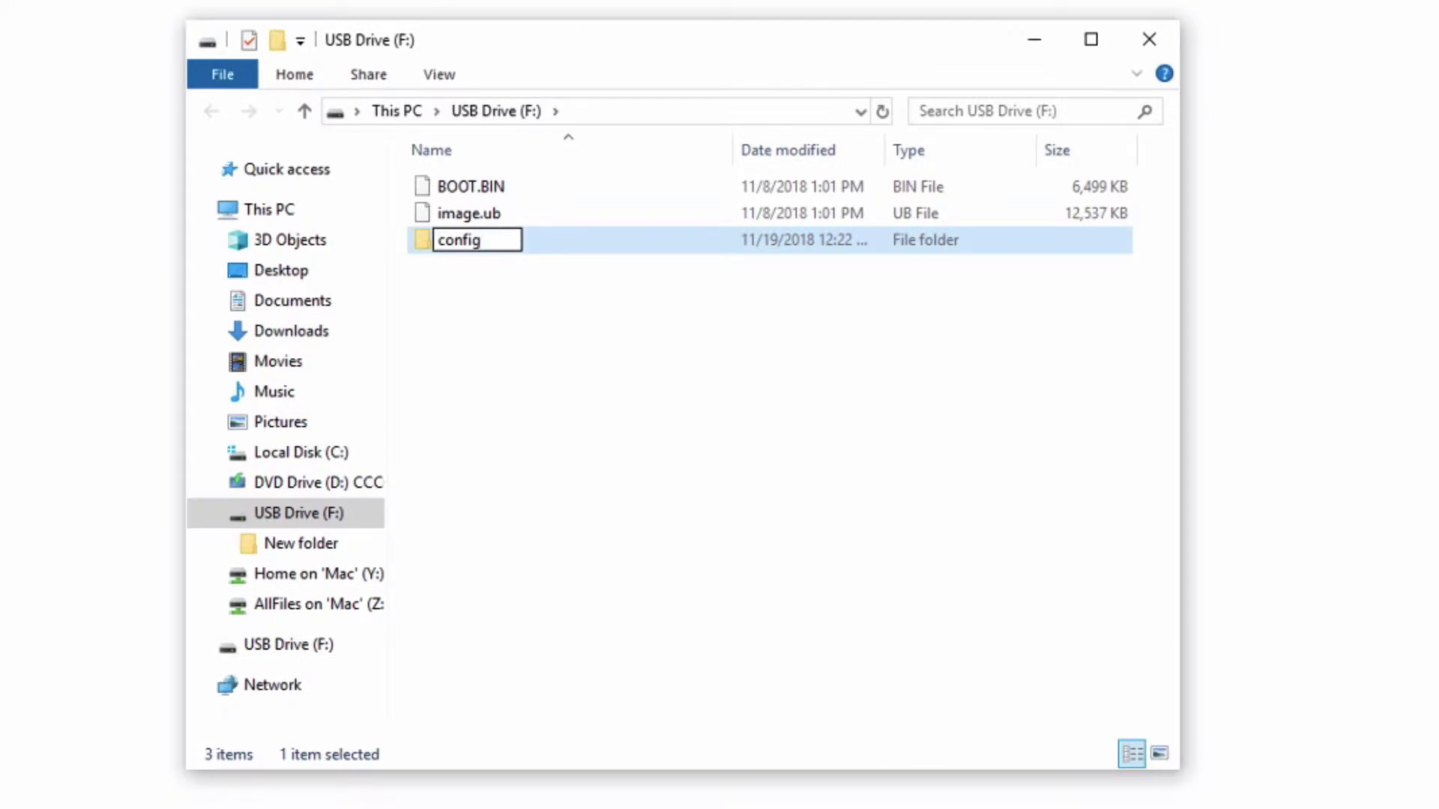
pyautogui.press('Return')
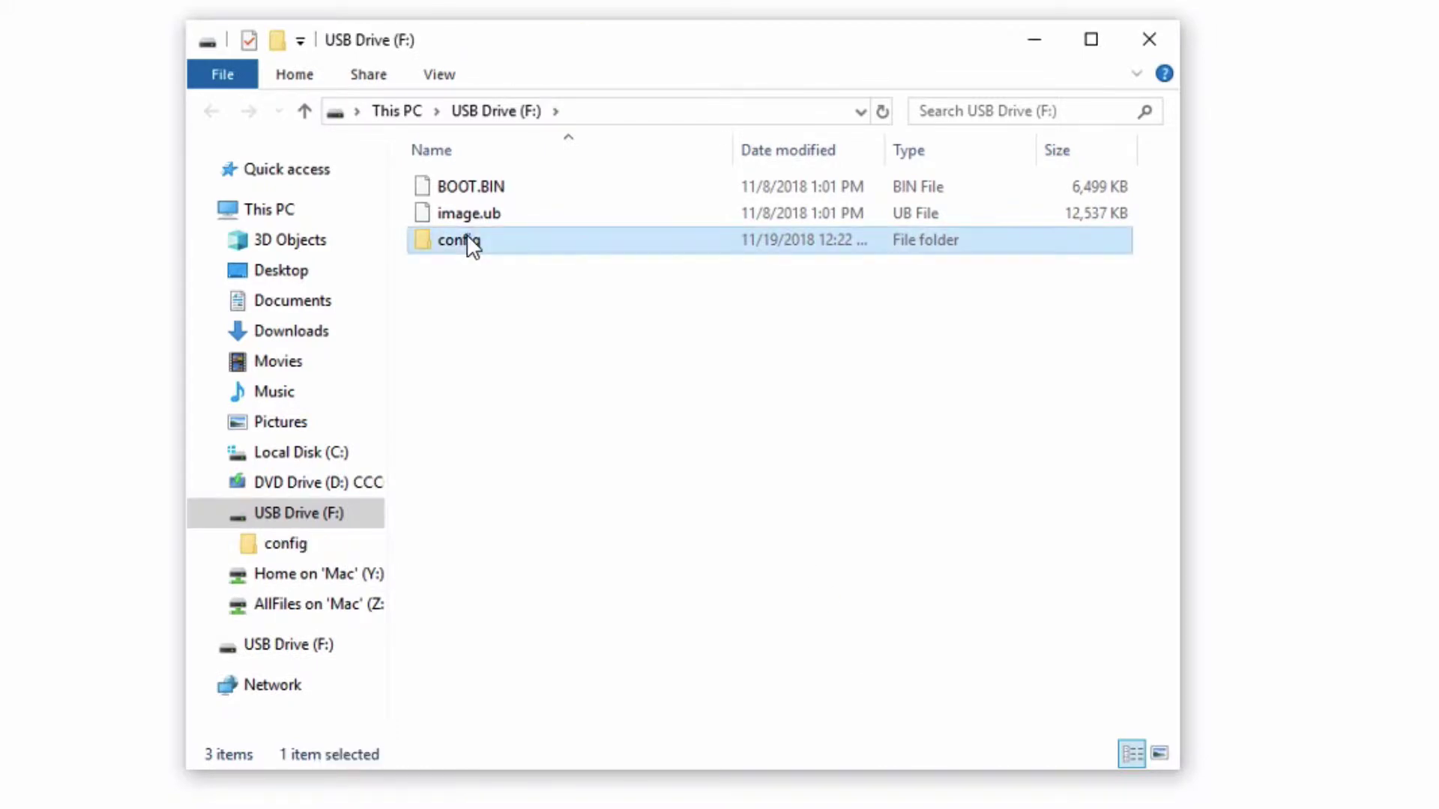
pyautogui.doubleClick(466, 234)
pyautogui.rightClick(491, 256)
pyautogui.moveTo(746, 574)
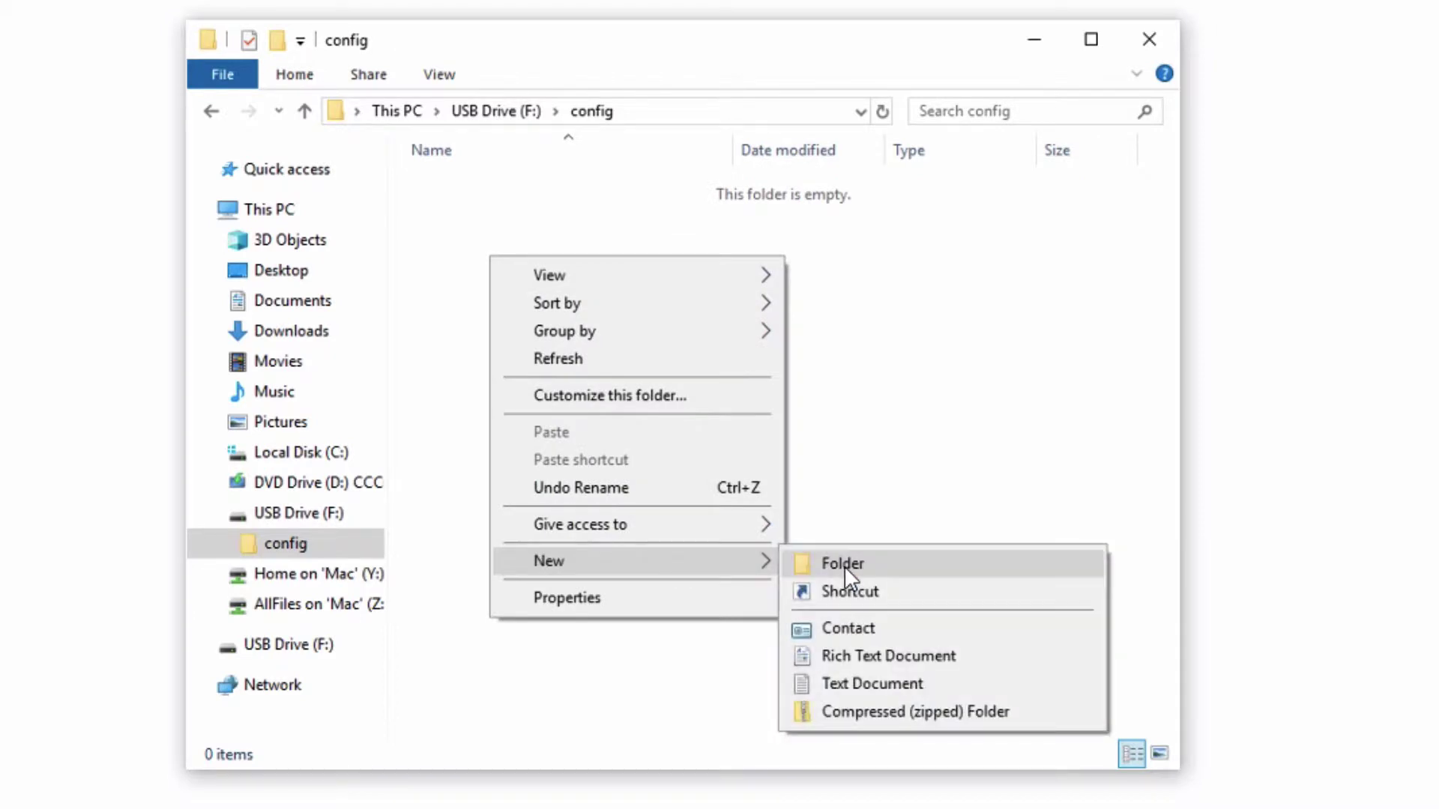
pyautogui.click(844, 564)
pyautogui.write('etc')
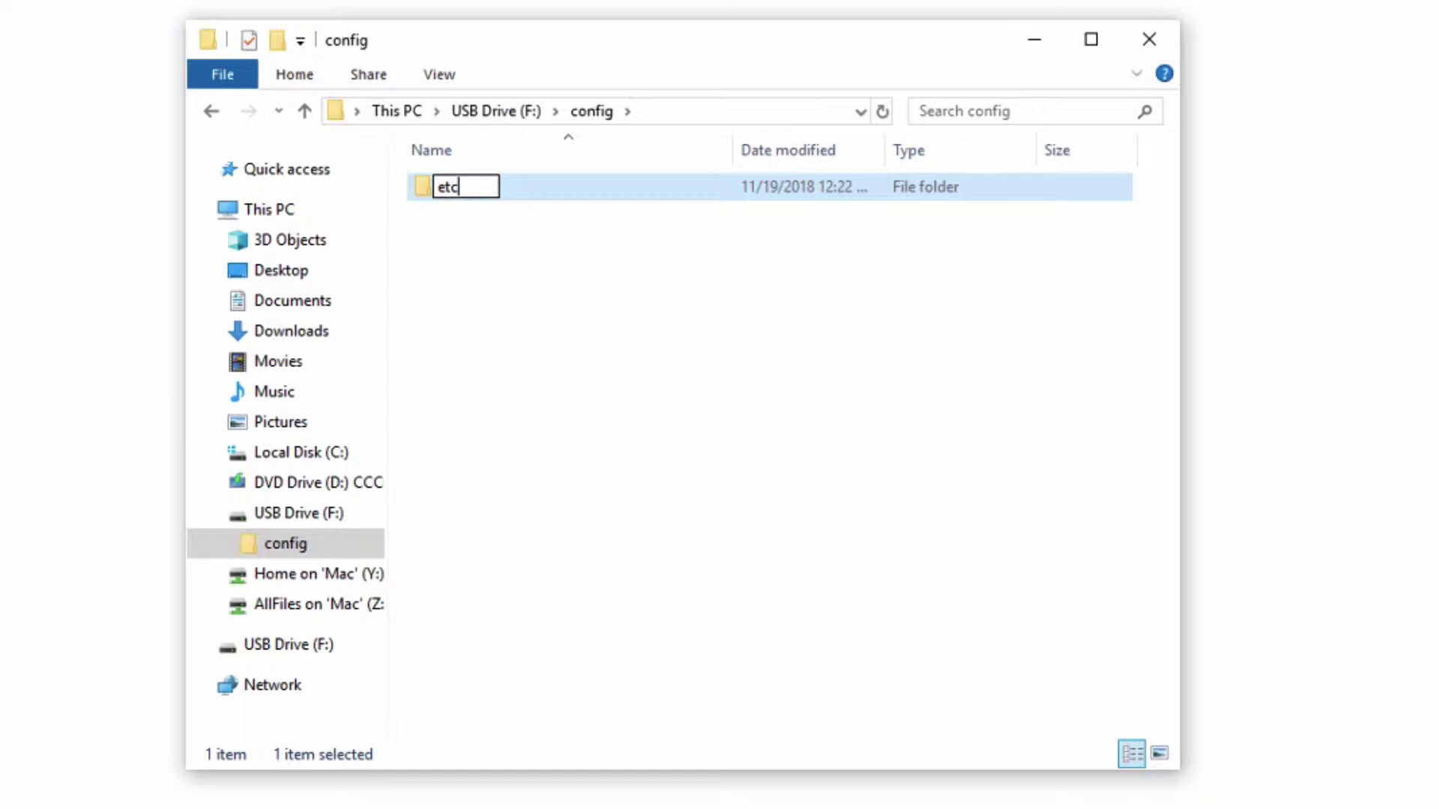
pyautogui.click(652, 381)
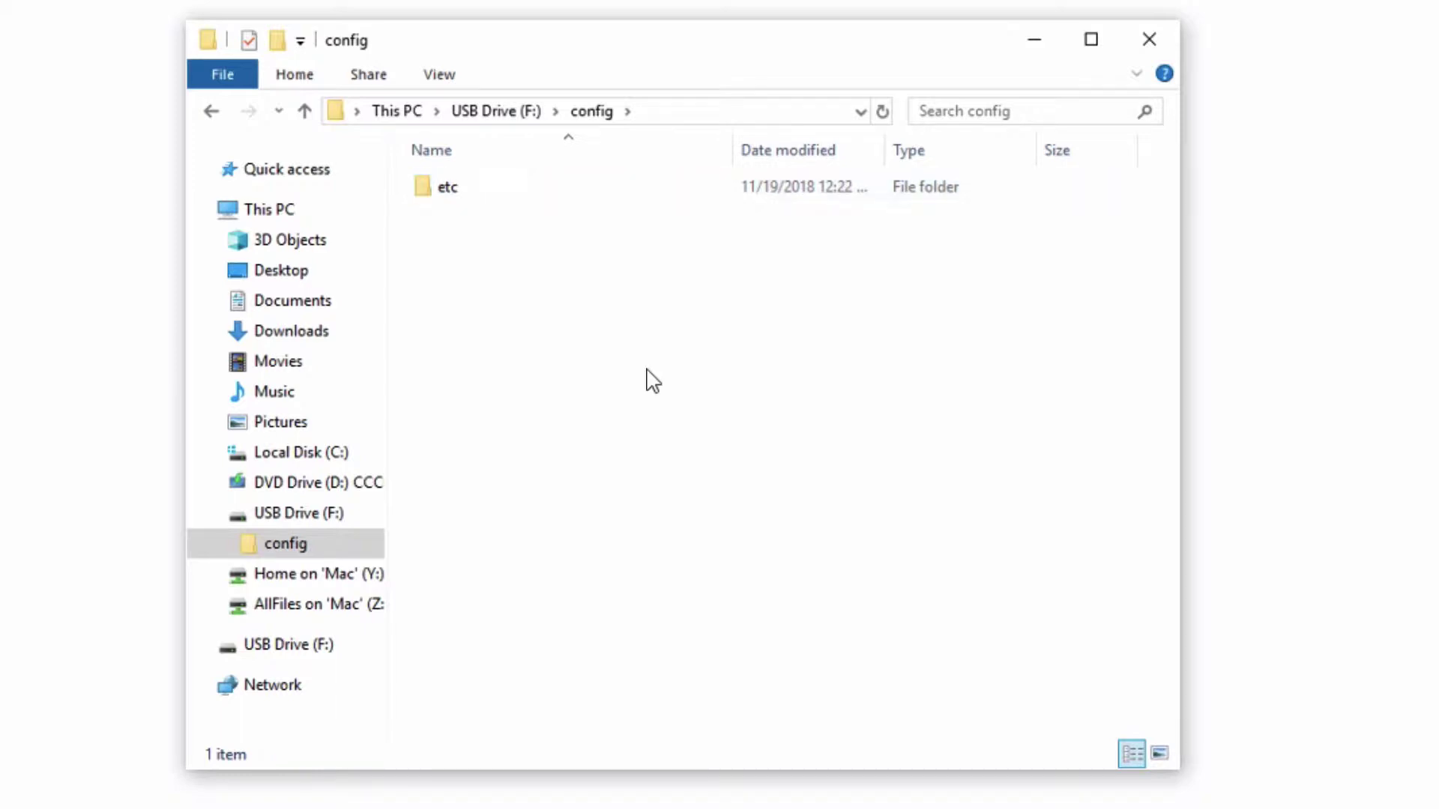
pyautogui.doubleClick(499, 191)
# Inside etc, create a network folder containing an empty text document named interfaces.
pyautogui.rightClick(514, 235)
pyautogui.moveTo(659, 537)
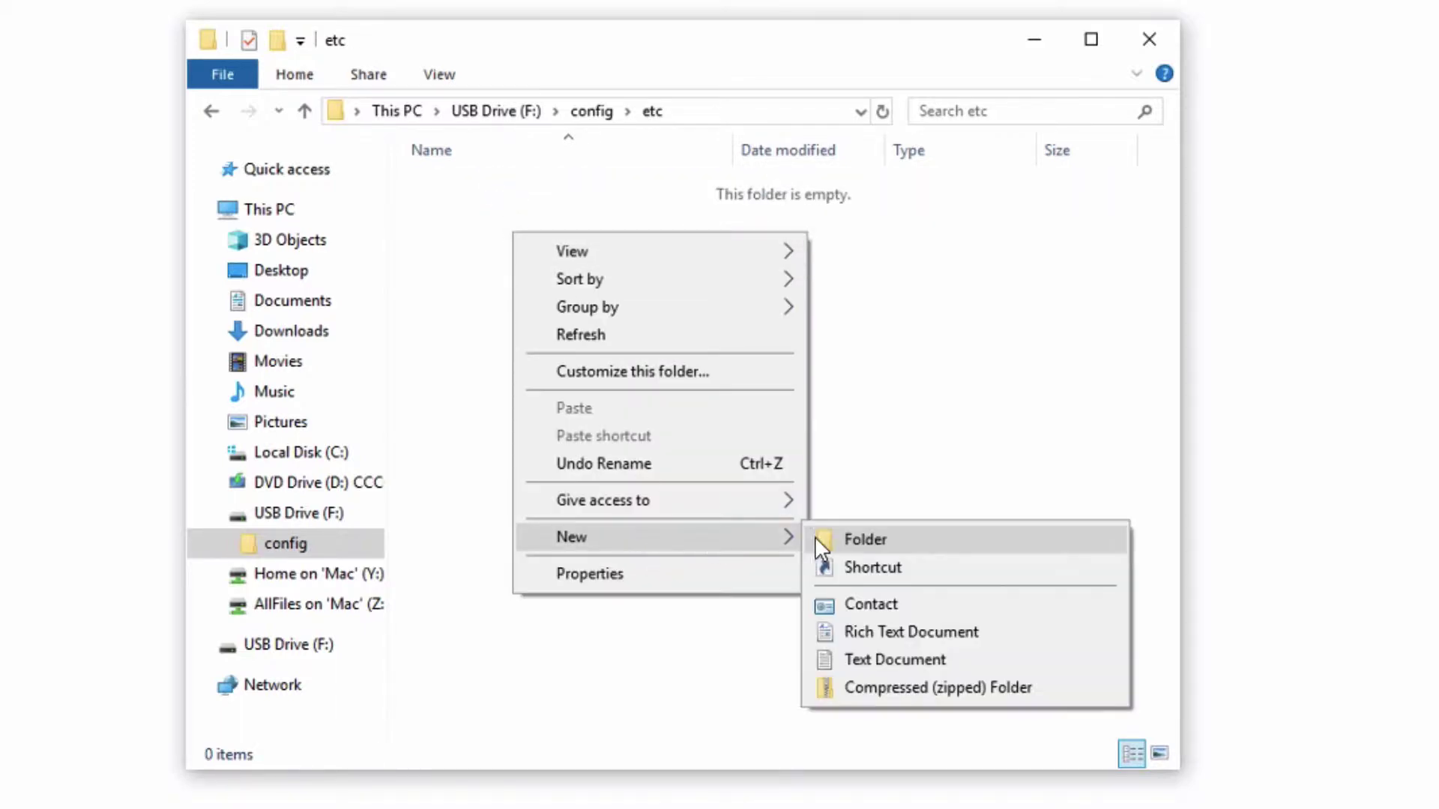
pyautogui.click(822, 539)
pyautogui.write('network')
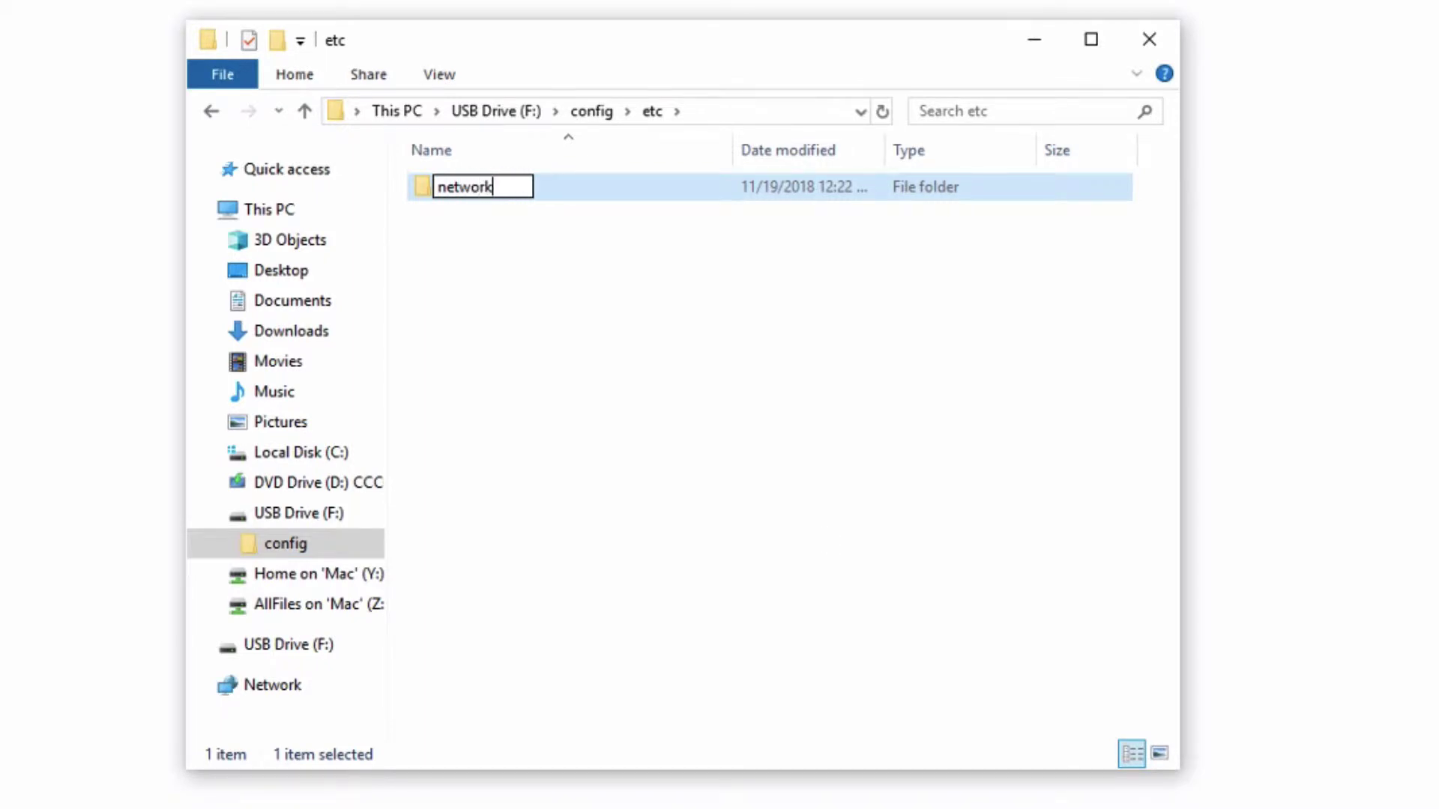
pyautogui.press('Return')
pyautogui.doubleClick(492, 196)
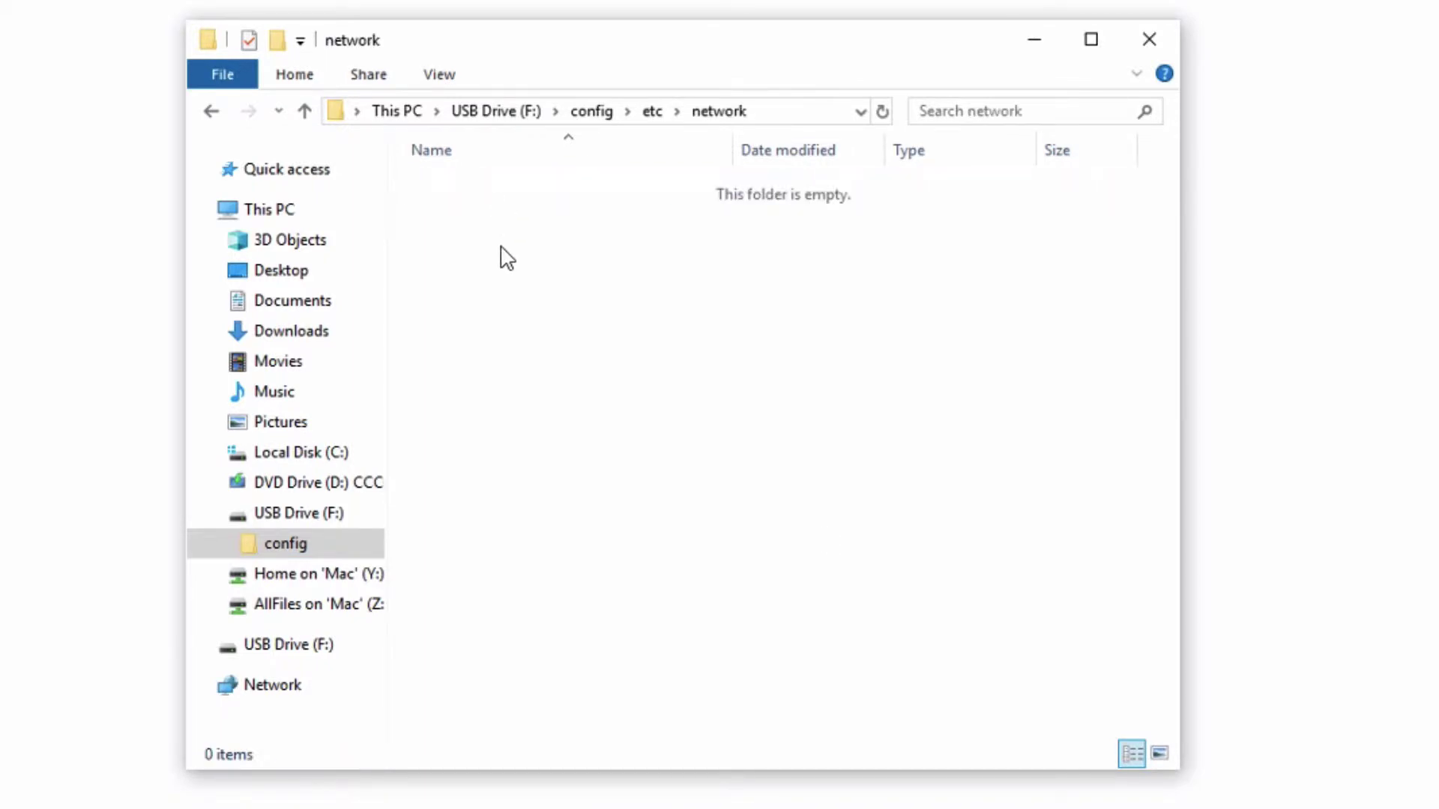
pyautogui.rightClick(500, 247)
pyautogui.moveTo(682, 542)
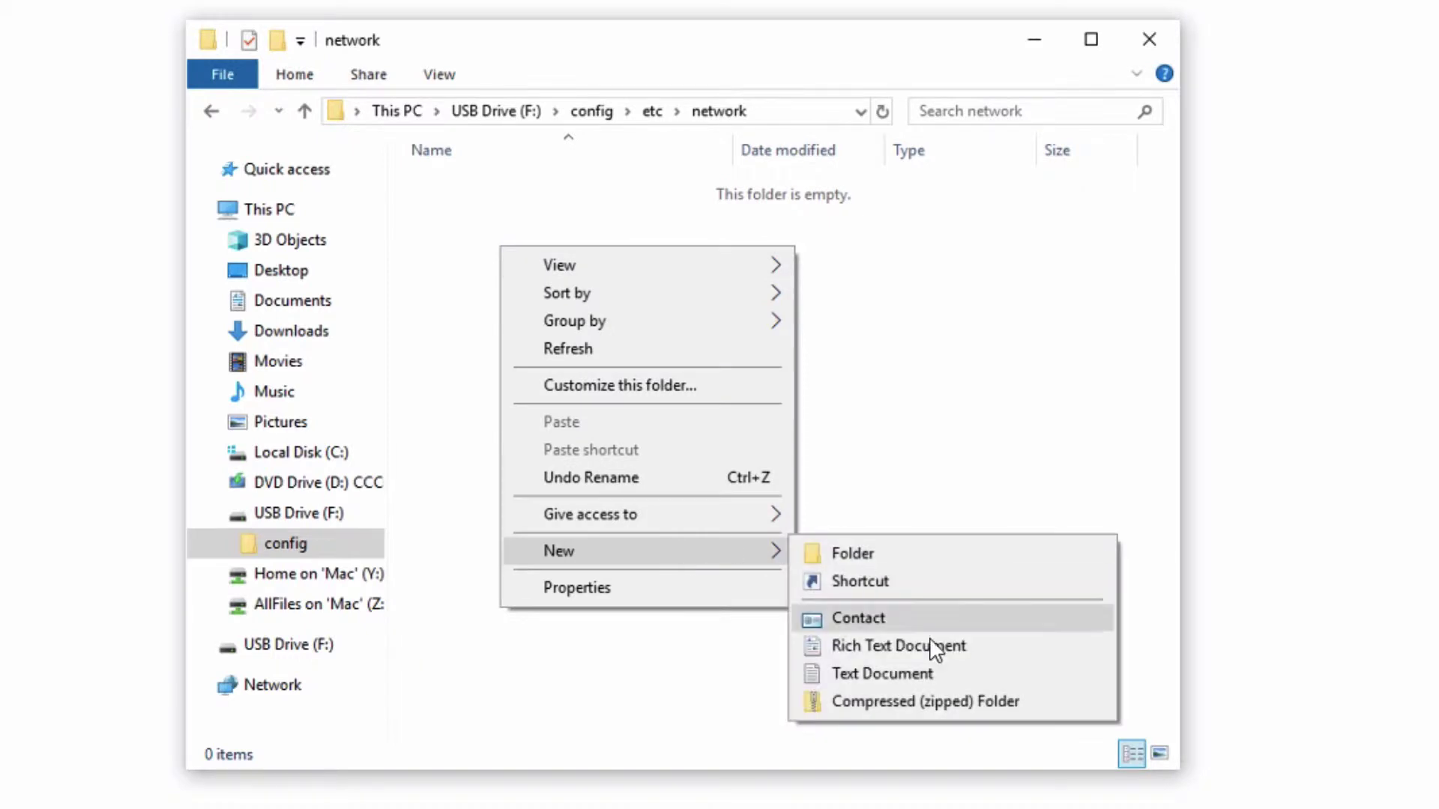
pyautogui.click(937, 674)
pyautogui.write('interfaces')
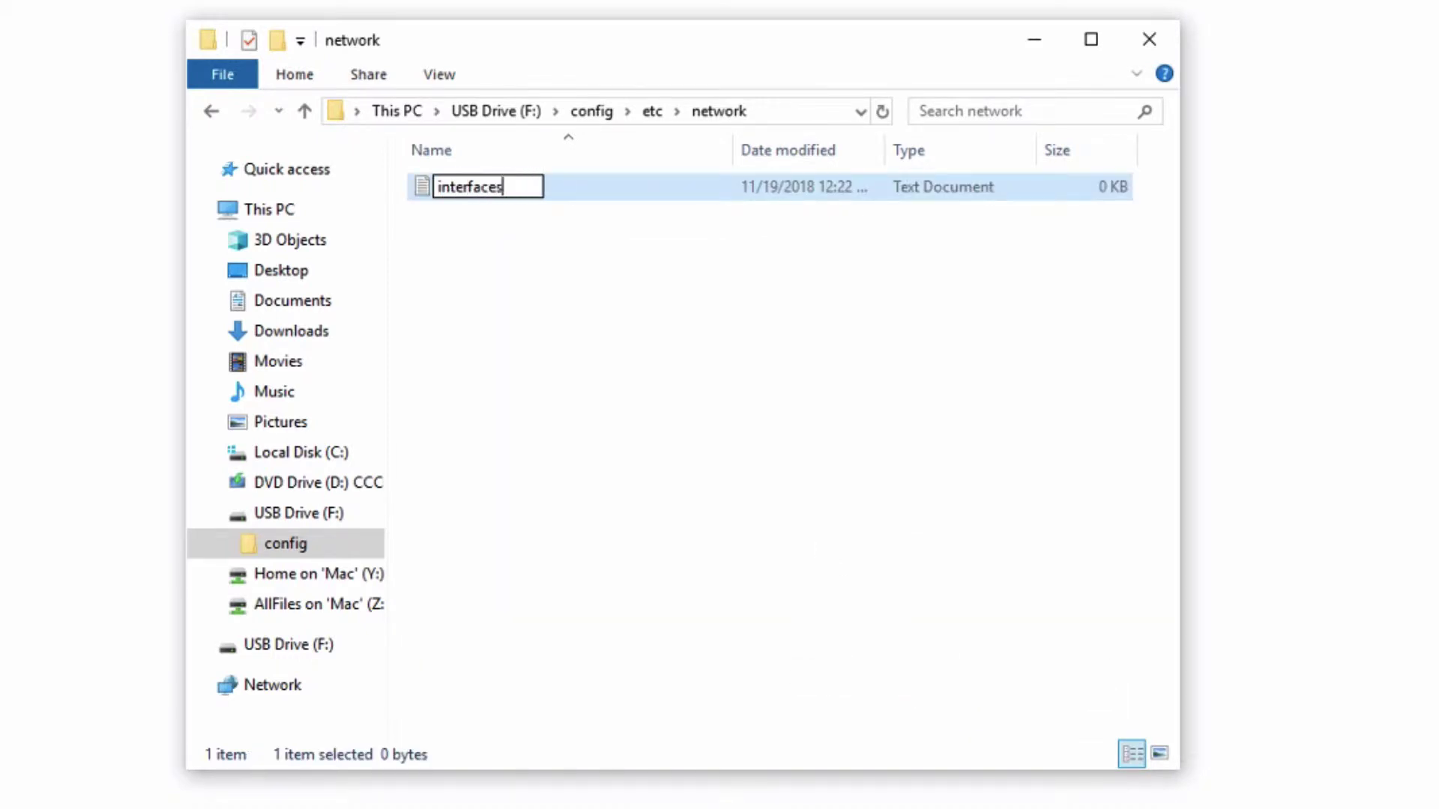
pyautogui.press('Return')
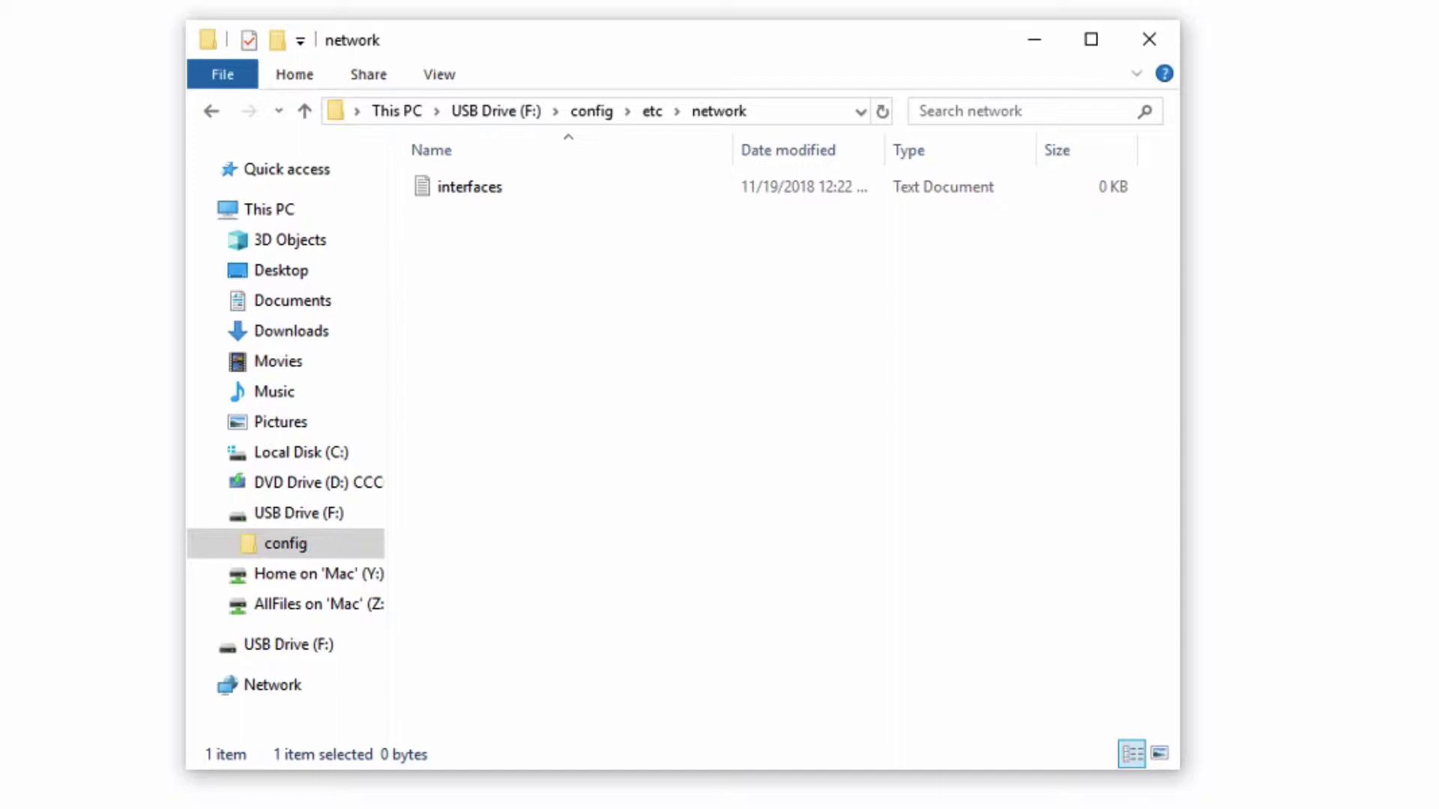
# Open interfaces in Notepad and select the static IP example in the manual's 'Using static IP addresses' section.
pyautogui.click(508, 225)
pyautogui.doubleClick(472, 187)
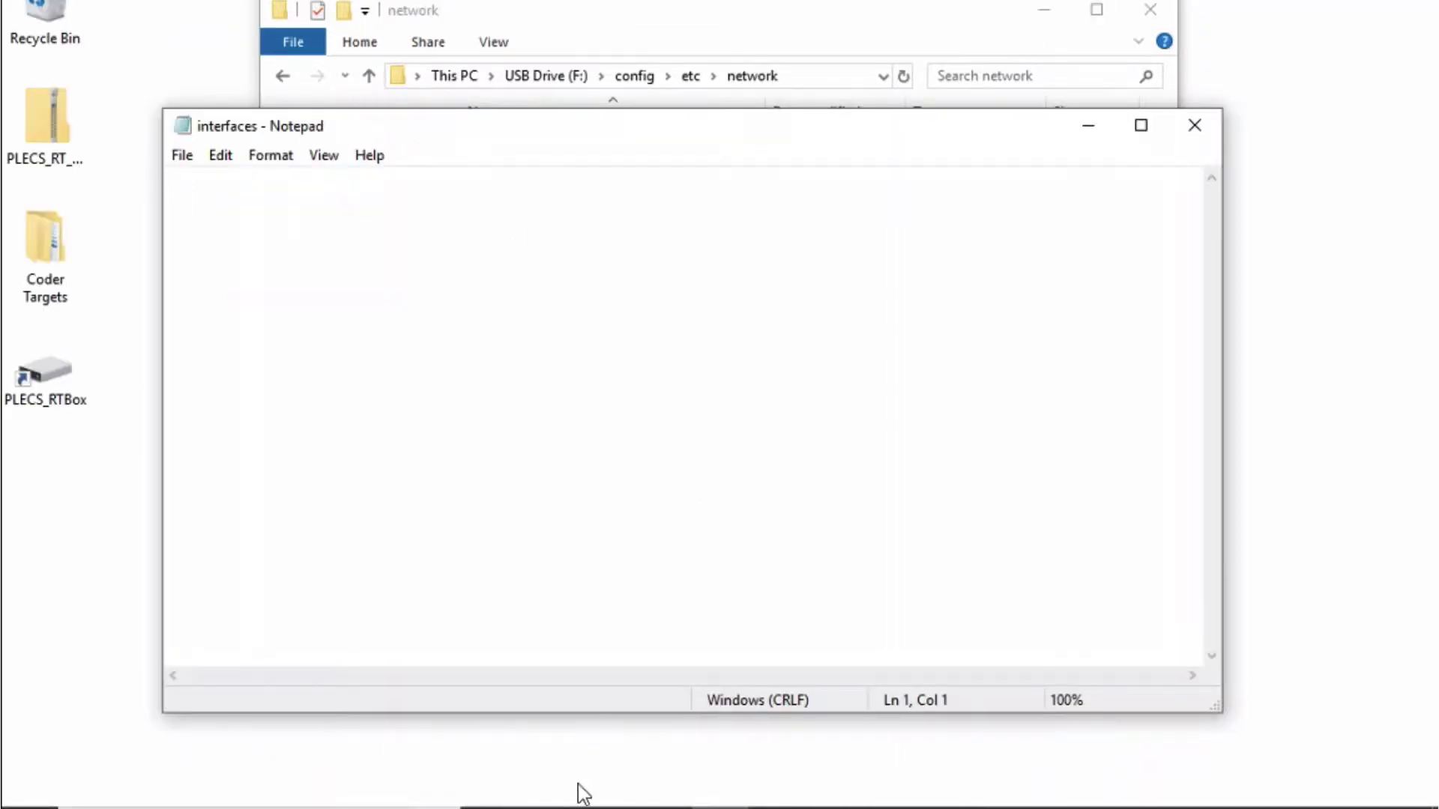
pyautogui.click(578, 802)
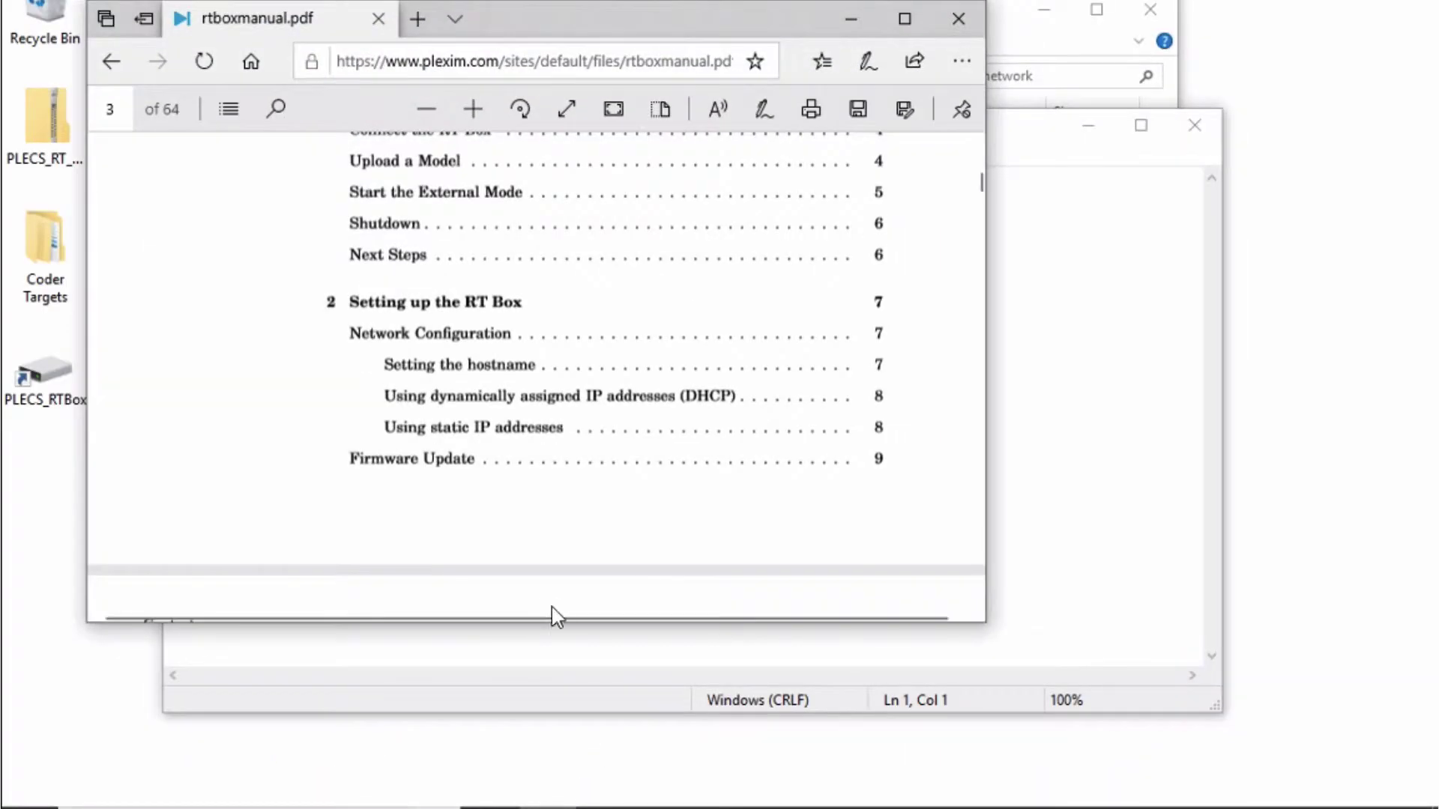
pyautogui.click(518, 431)
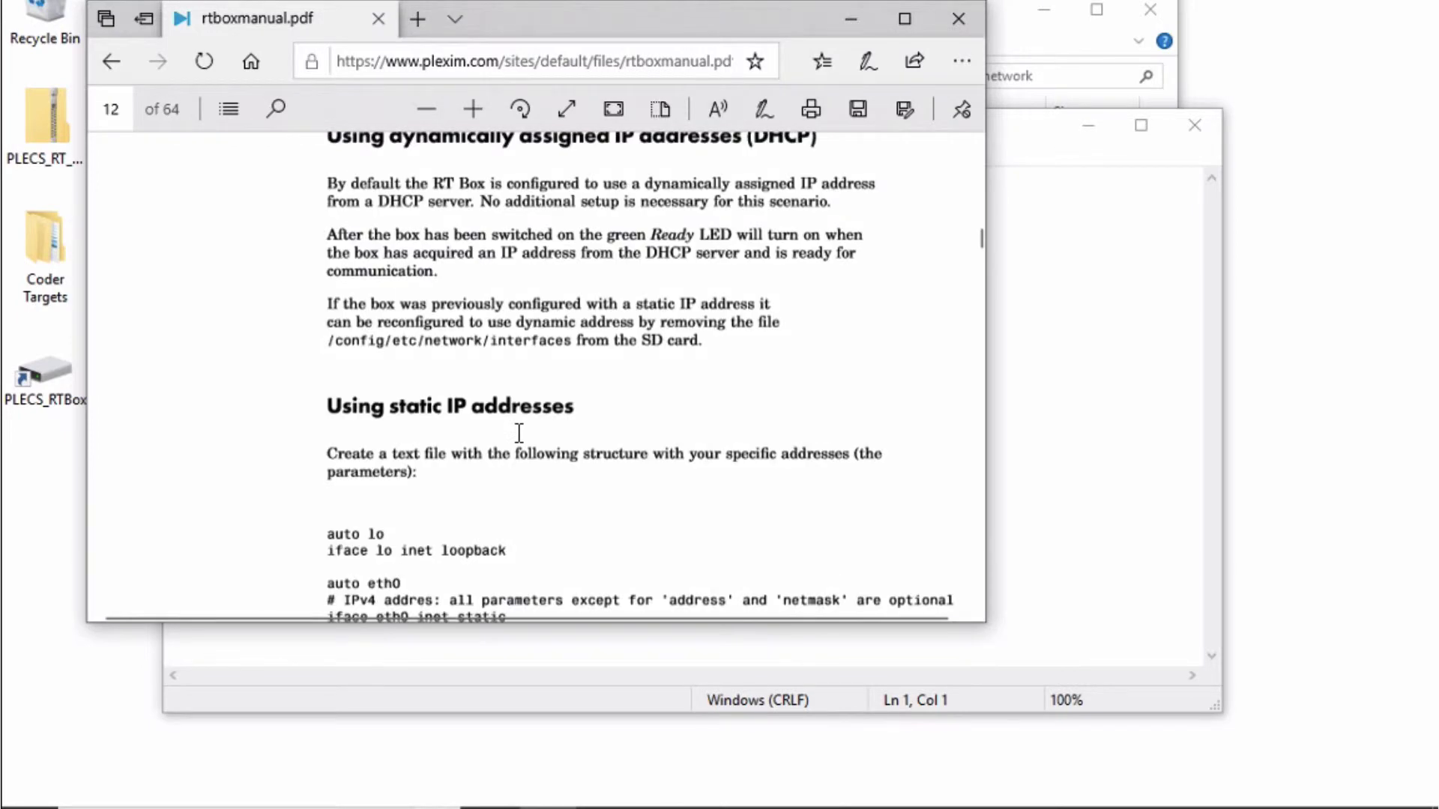
pyautogui.scroll(-2, 519, 434)
pyautogui.scroll(-1, 518, 434)
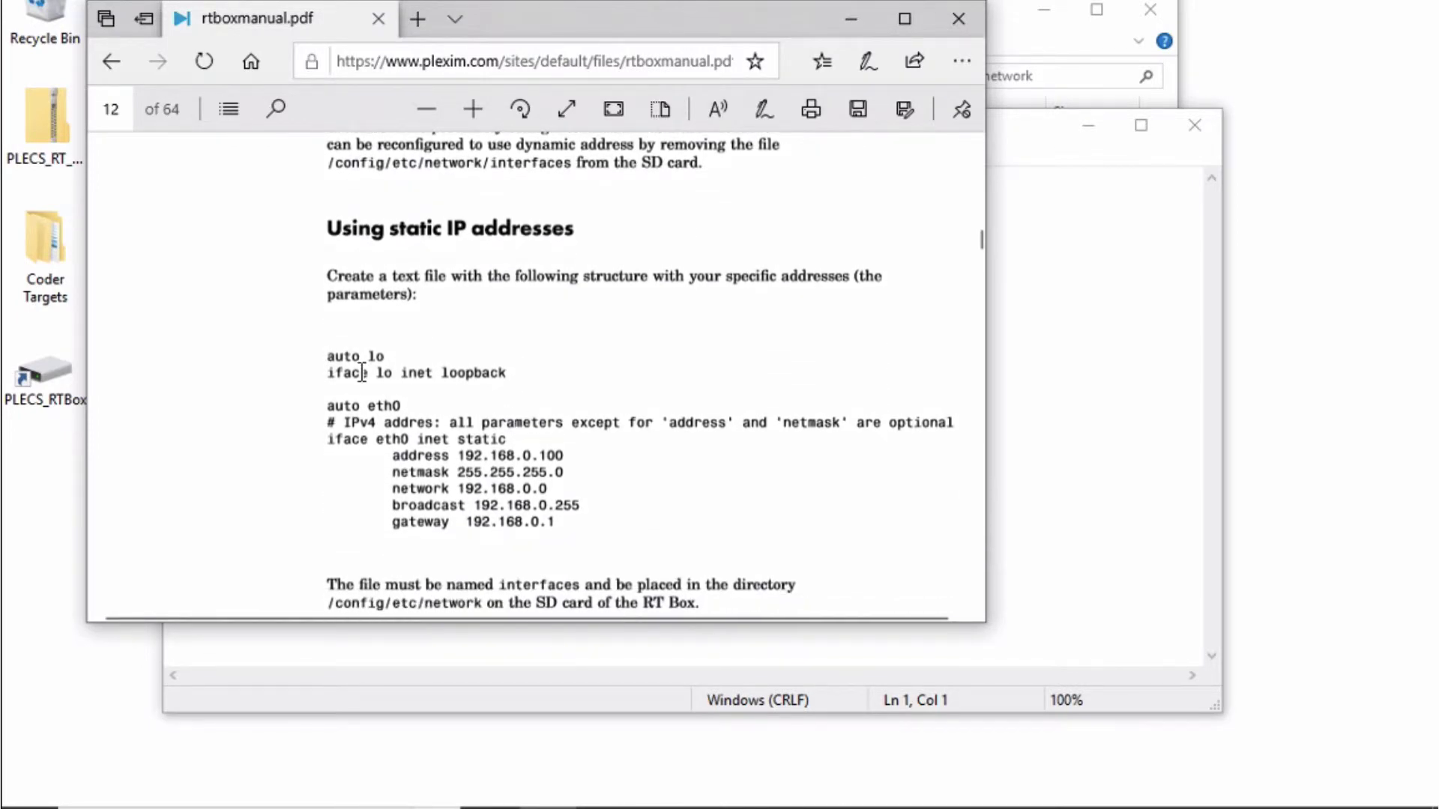
pyautogui.moveTo(326, 356); pyautogui.dragTo(576, 517)
# Paste the copied example configuration into the interfaces file and select its IPv4 comment.
pyautogui.rightClick(479, 462)
pyautogui.click(517, 673)
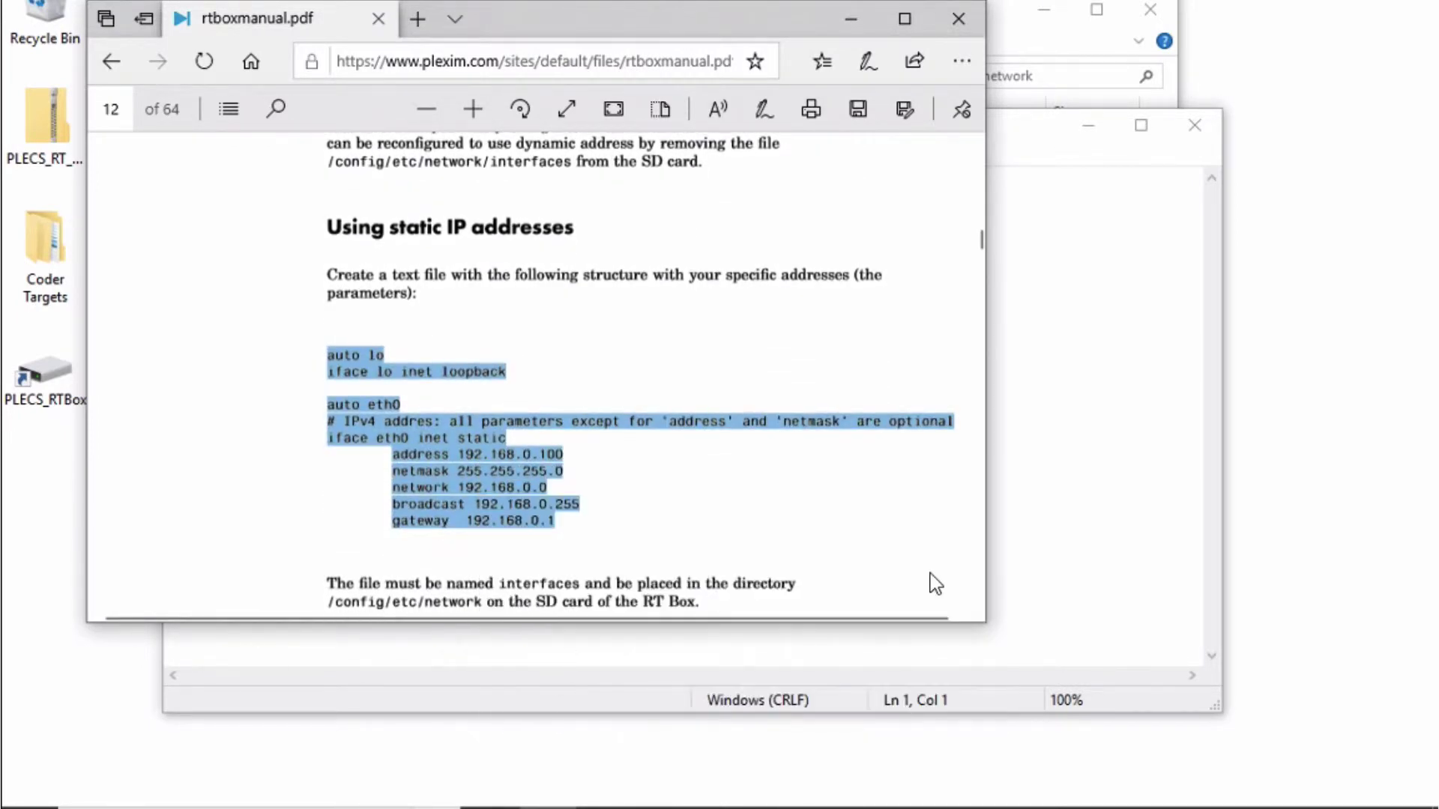
pyautogui.hotkey('alt', 'Tab')
pyautogui.rightClick(349, 214)
pyautogui.click(394, 300)
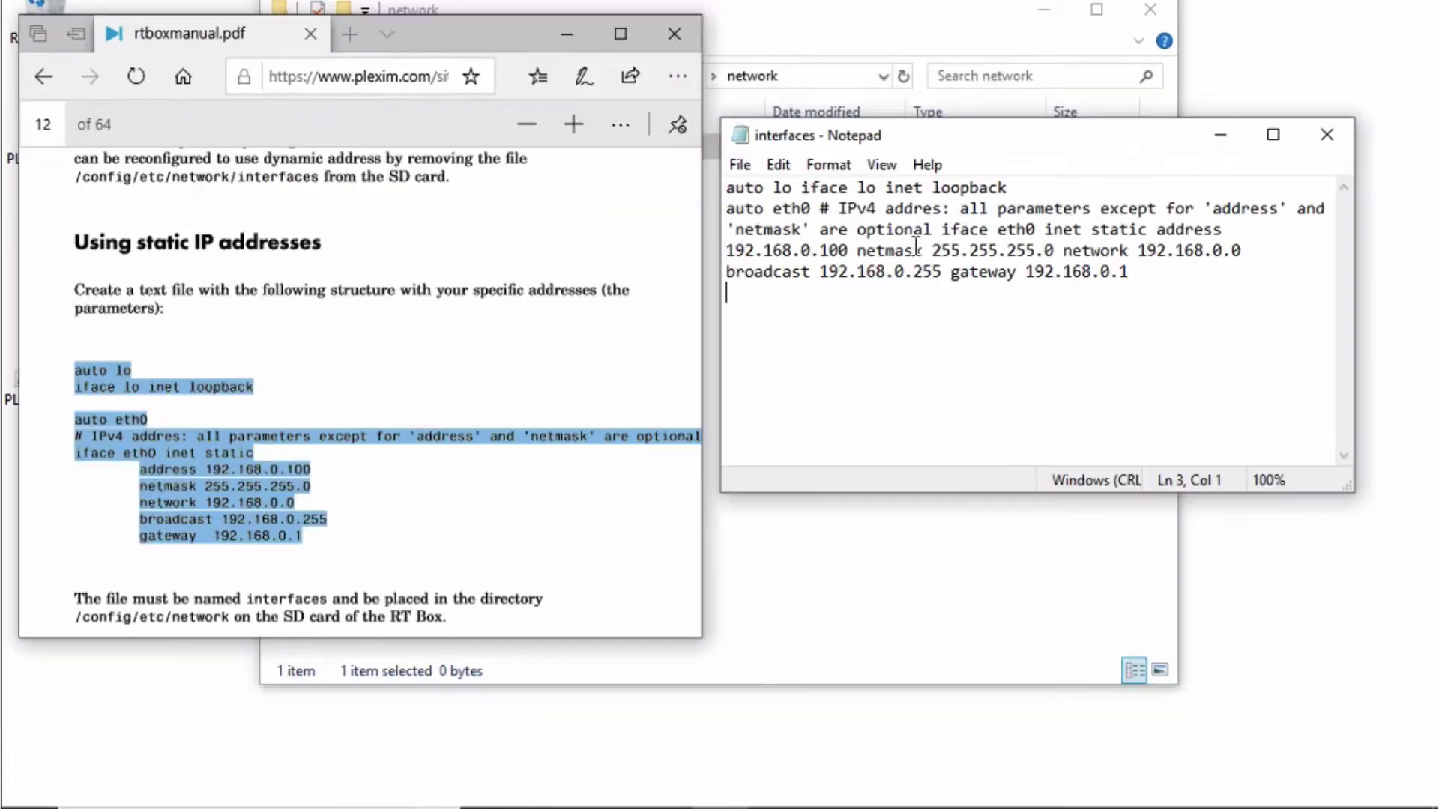
pyautogui.moveTo(838, 209); pyautogui.dragTo(929, 229)
# Remove the IPv4 comment and put iface lo, auto eth0, address, netmask and network on separate lines.
pyautogui.press('BackSpace')
pyautogui.press('BackSpace')
pyautogui.press('BackSpace')
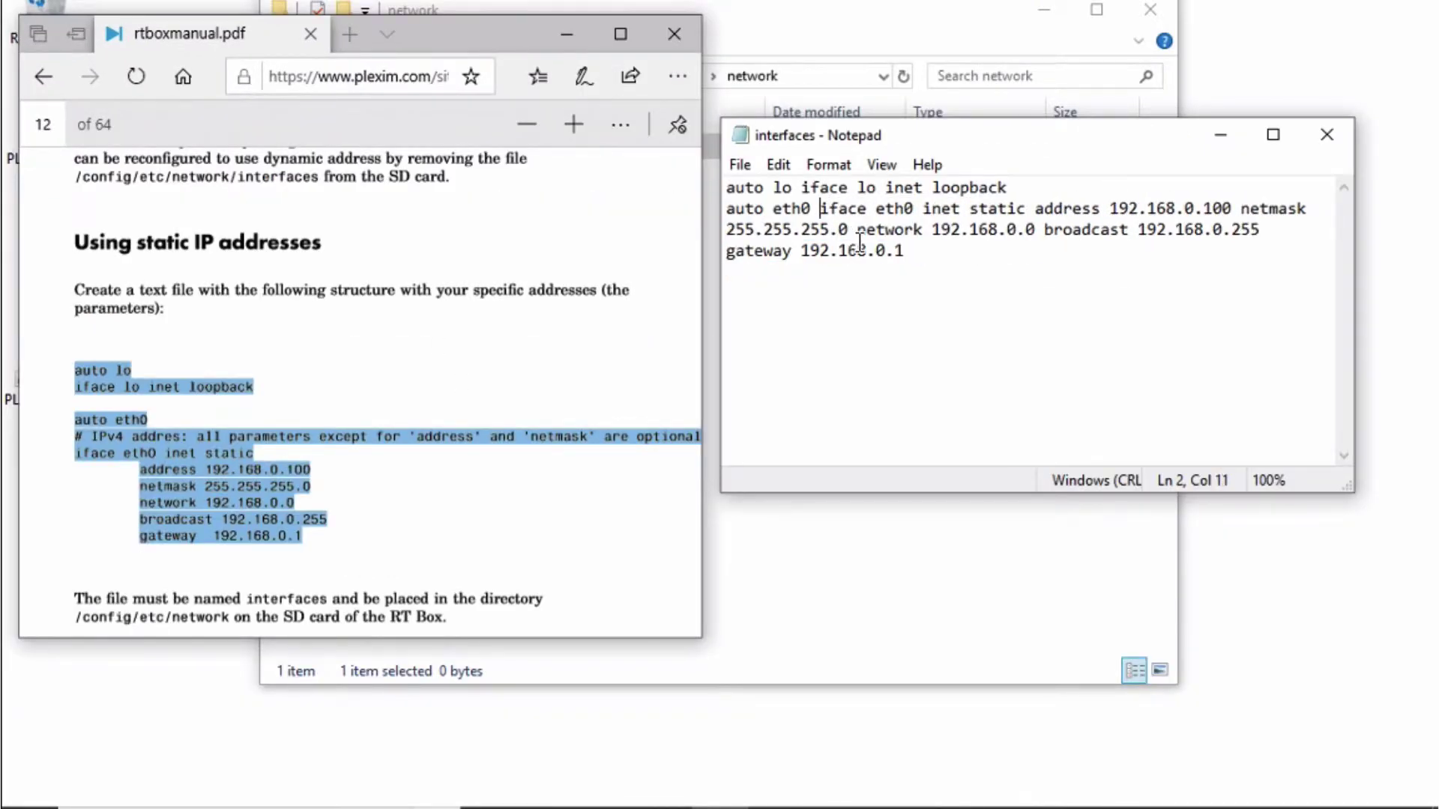
pyautogui.press('Return')
pyautogui.press('Return')
pyautogui.click(800, 189)
pyautogui.press('Return')
pyautogui.click(724, 229)
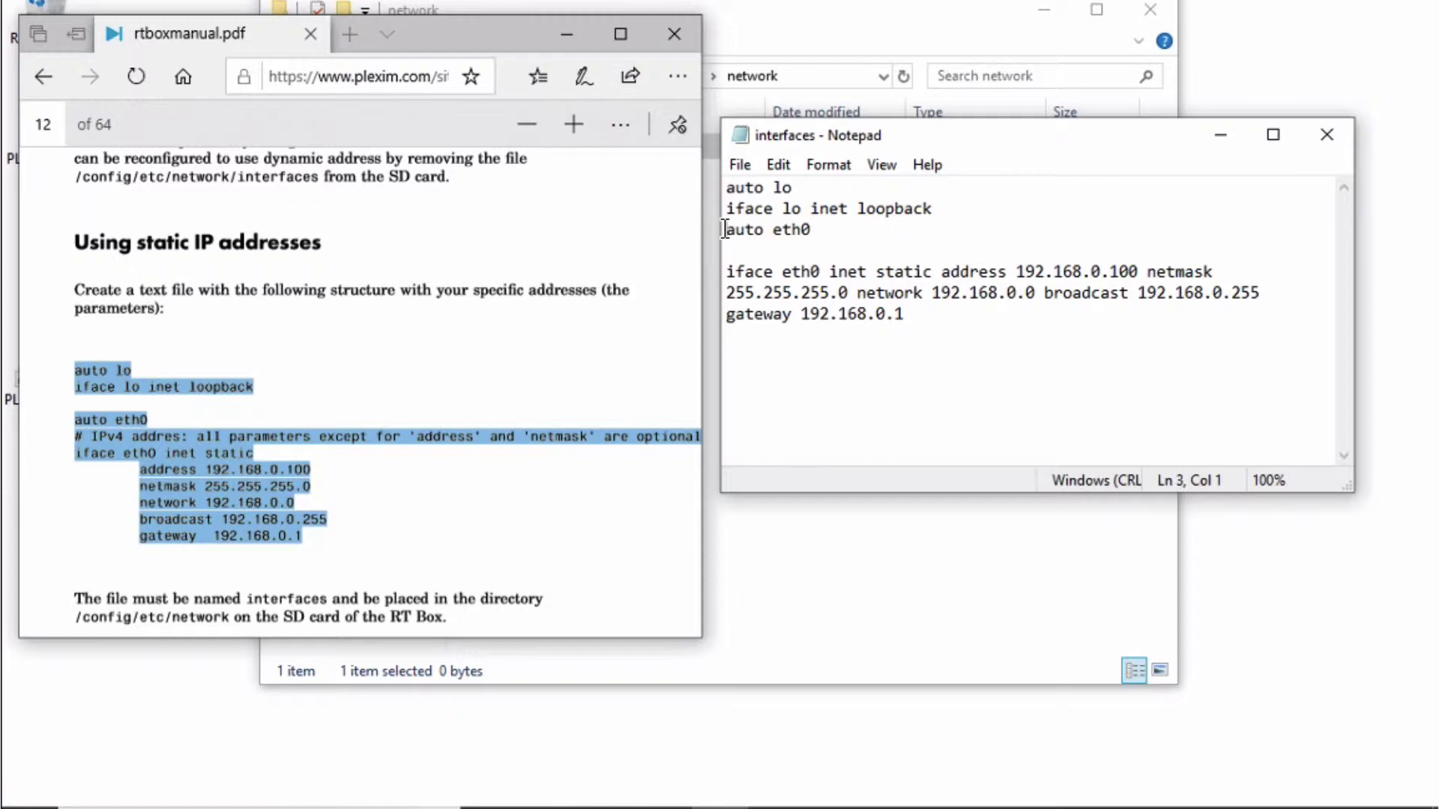
pyautogui.press('Return')
pyautogui.click(941, 292)
pyautogui.press('Return')
pyautogui.click(932, 314)
pyautogui.press('Return')
pyautogui.click(933, 335)
pyautogui.press('Return')
pyautogui.click(914, 355)
pyautogui.press('Return')
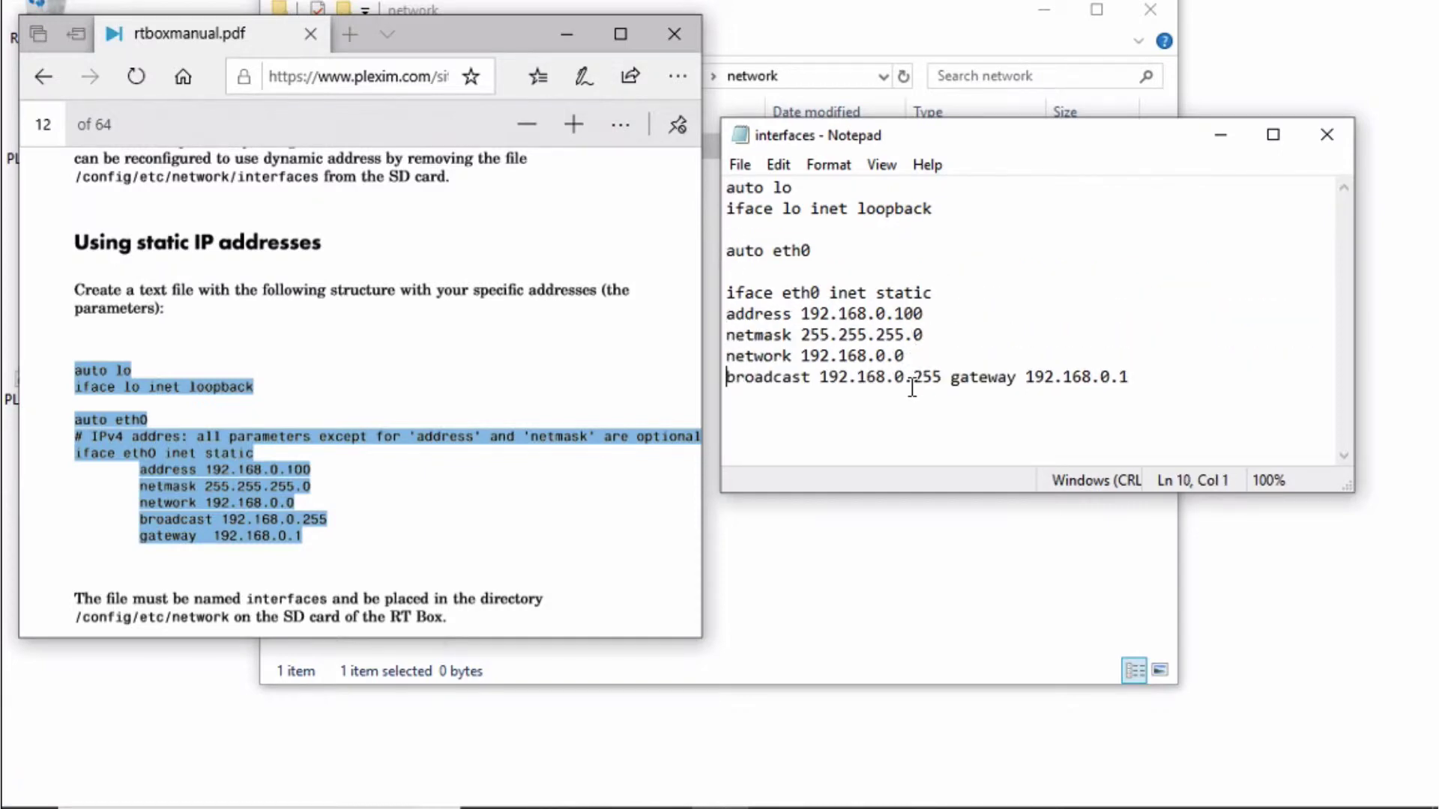
pyautogui.click(950, 376)
# Delete the network, broadcast and gateway lines and change the address to 192.168.0.3.
pyautogui.moveTo(925, 405); pyautogui.dragTo(716, 360)
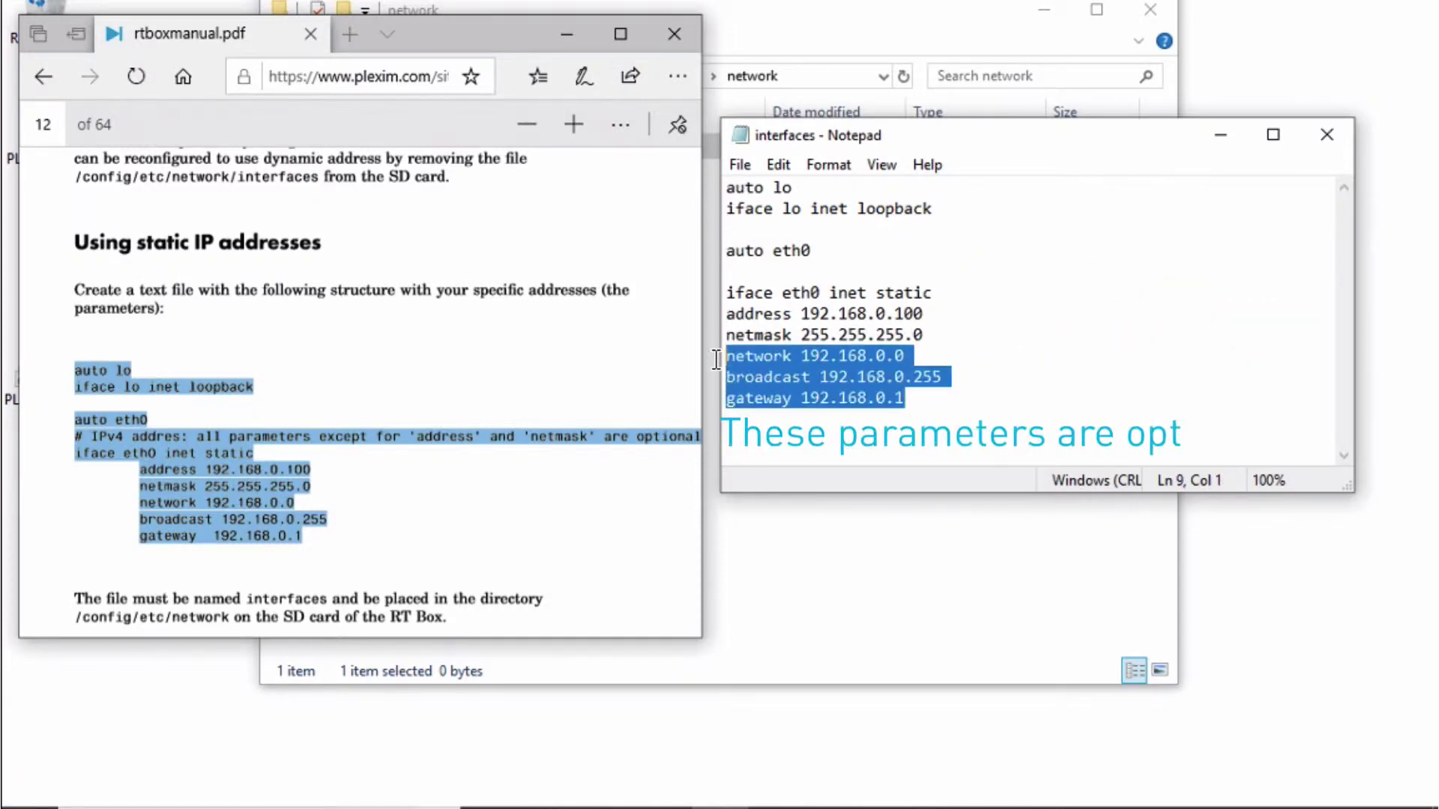
pyautogui.press('Delete')
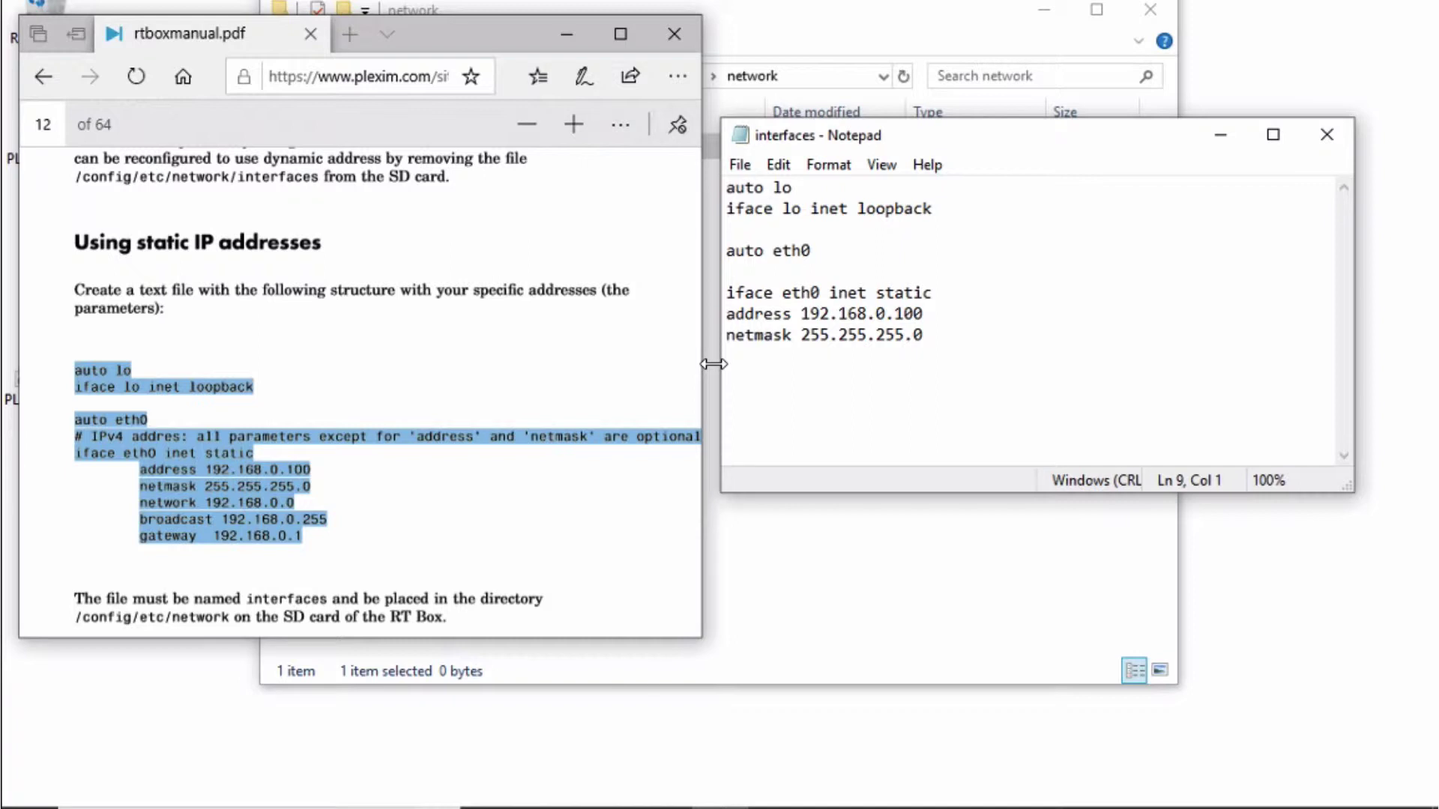
pyautogui.click(933, 315)
pyautogui.press('BackSpace')
pyautogui.press('BackSpace')
pyautogui.press('BackSpace')
pyautogui.press('BackSpace')
pyautogui.write('3')
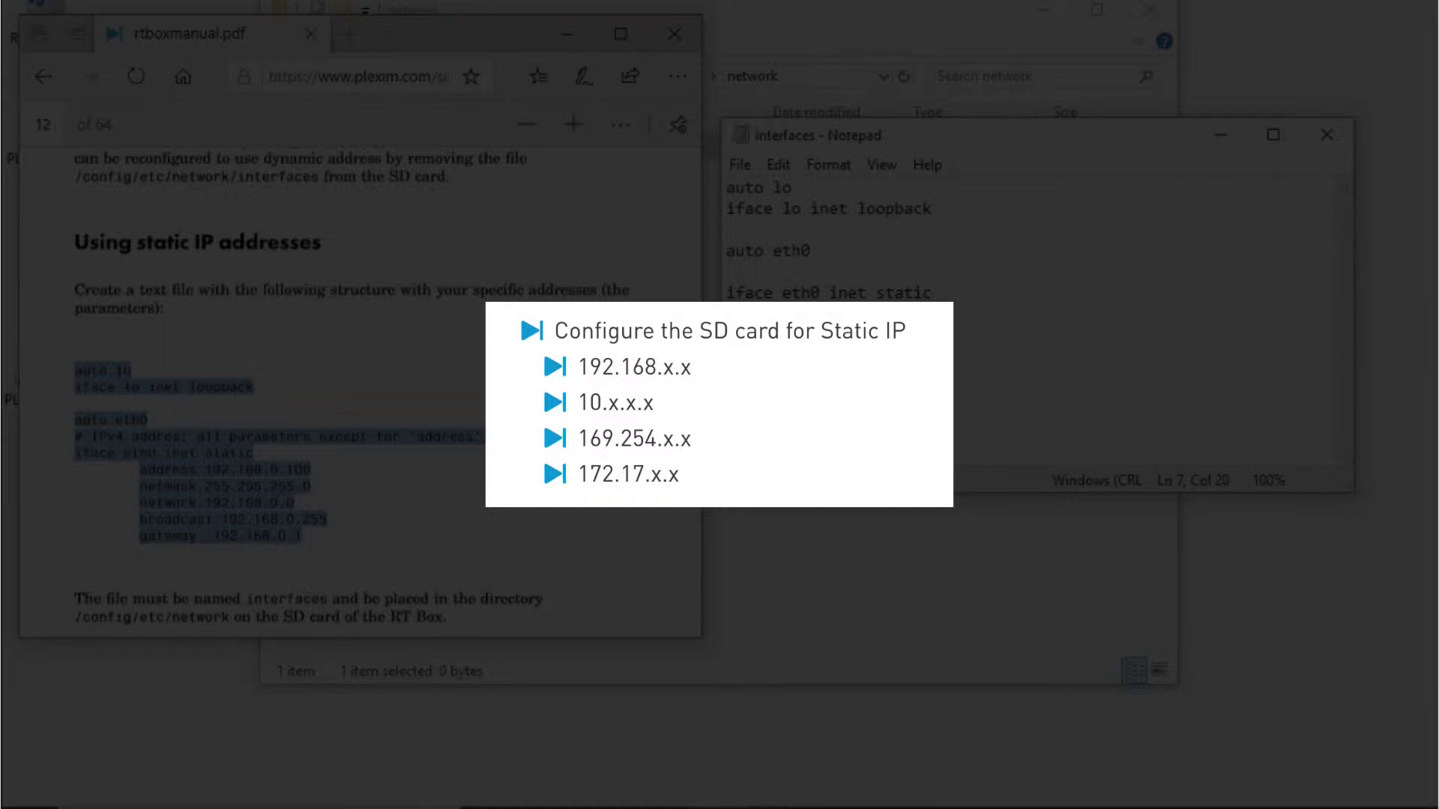
# Save the edited interfaces file and close Notepad.
pyautogui.click(669, 154)
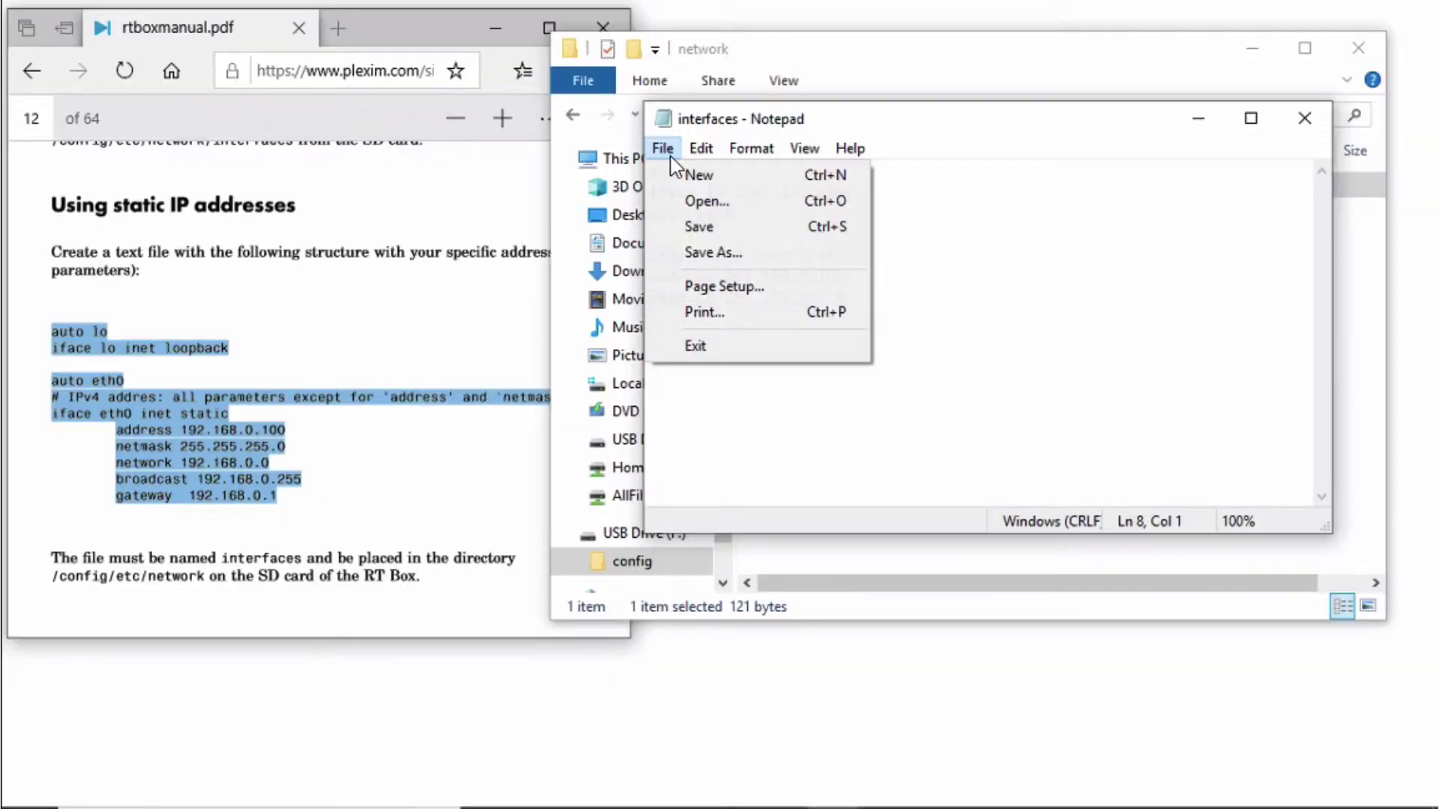
pyautogui.click(695, 230)
pyautogui.click(1304, 118)
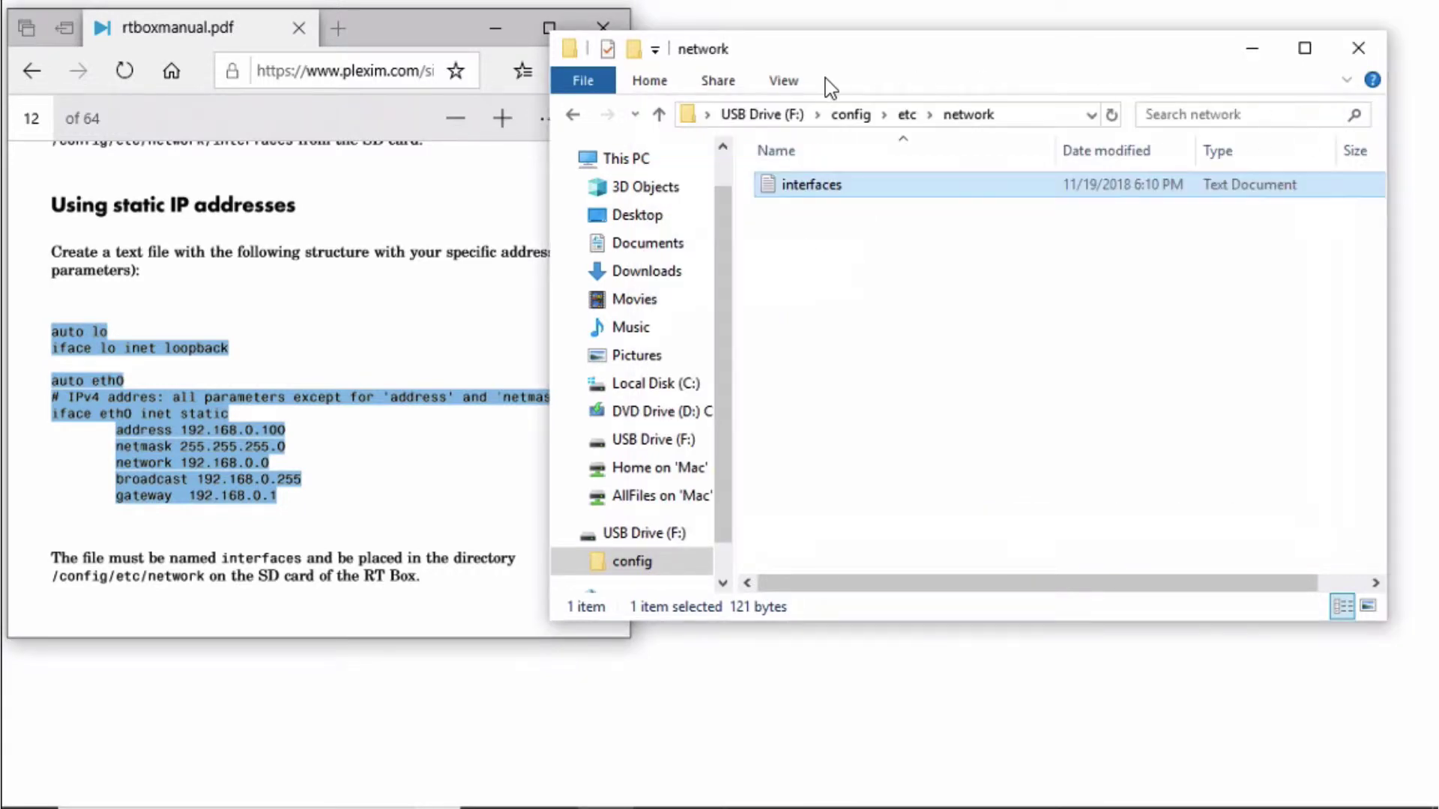
# Show file name extensions and rename interfaces.txt to interfaces, accepting the extension change.
pyautogui.click(796, 82)
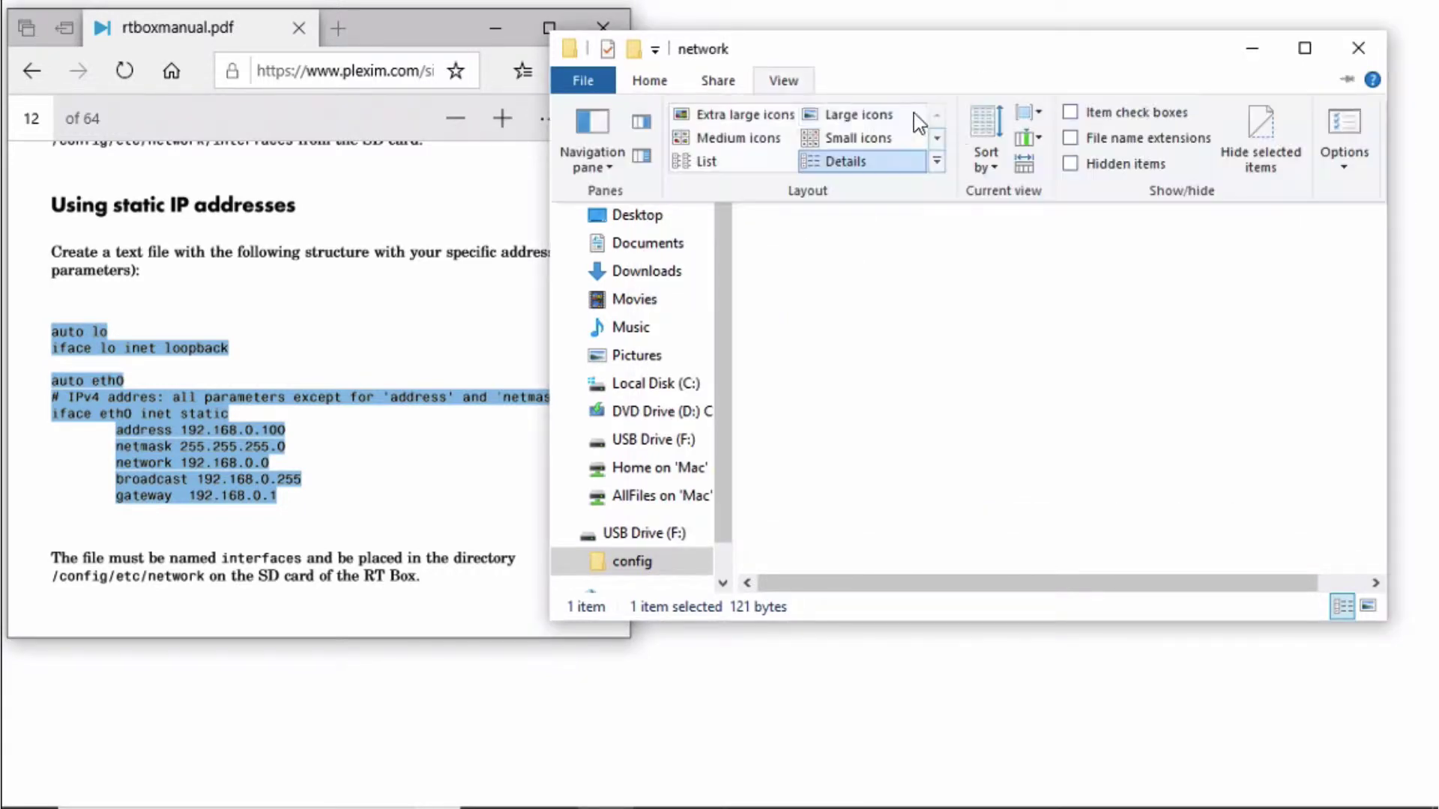
pyautogui.click(1070, 139)
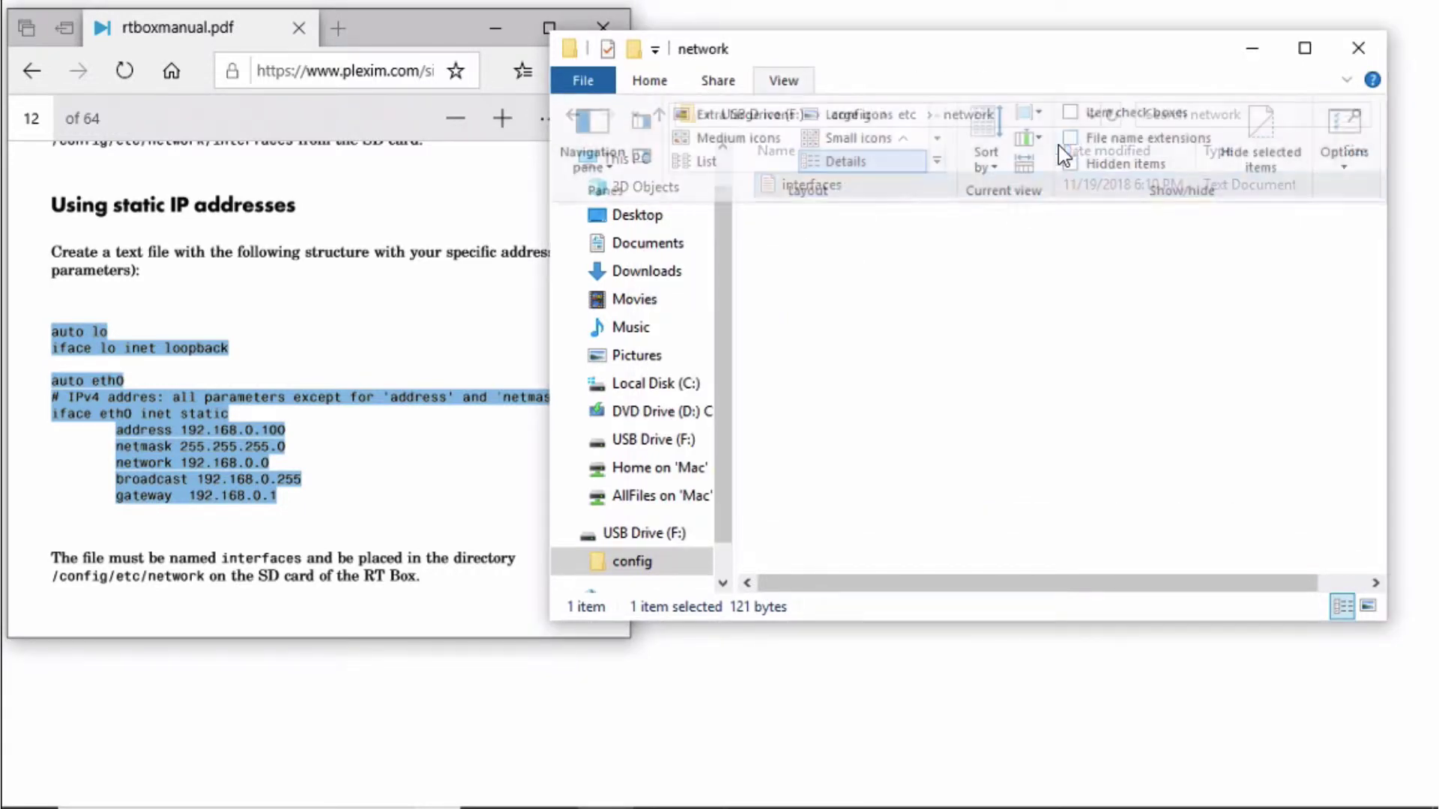
pyautogui.rightClick(861, 185)
pyautogui.click(923, 588)
pyautogui.press('End')
pyautogui.press('BackSpace')
pyautogui.press('BackSpace')
pyautogui.press('BackSpace')
pyautogui.press('BackSpace')
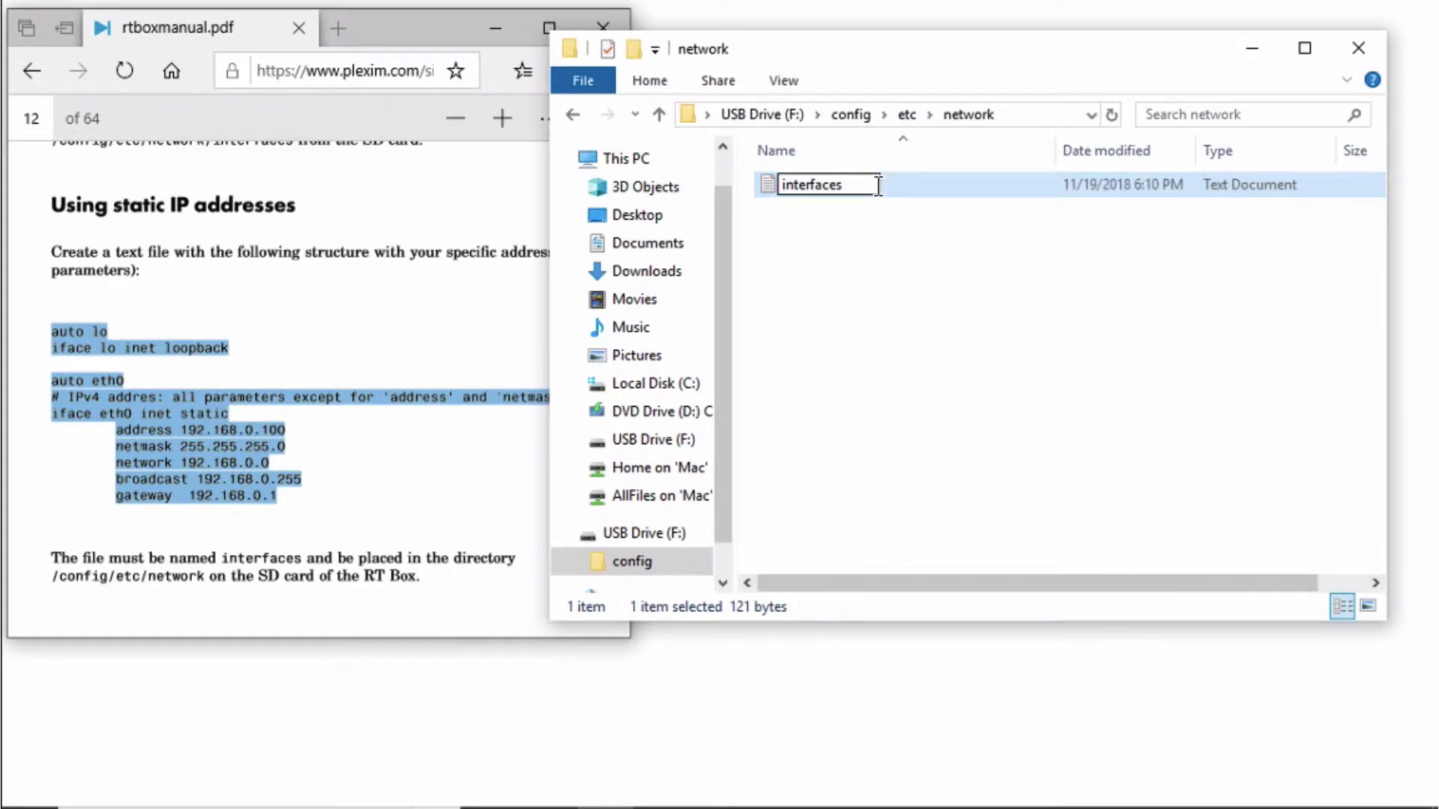
pyautogui.press('Return')
pyautogui.click(826, 402)
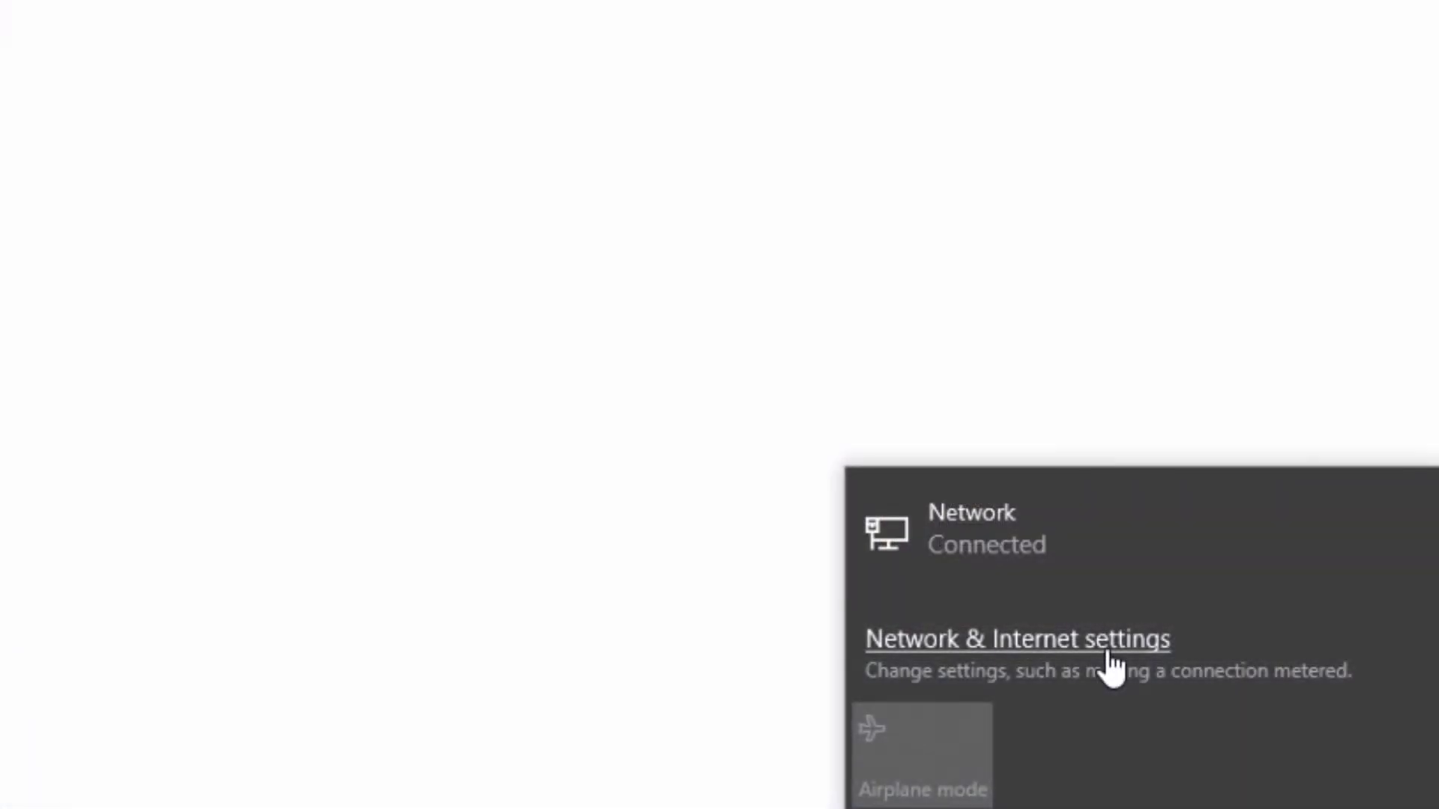
# Open the Internet Protocol Version 4 (TCP/IPv4) properties of the Ethernet 2 adapter.
pyautogui.click(1110, 652)
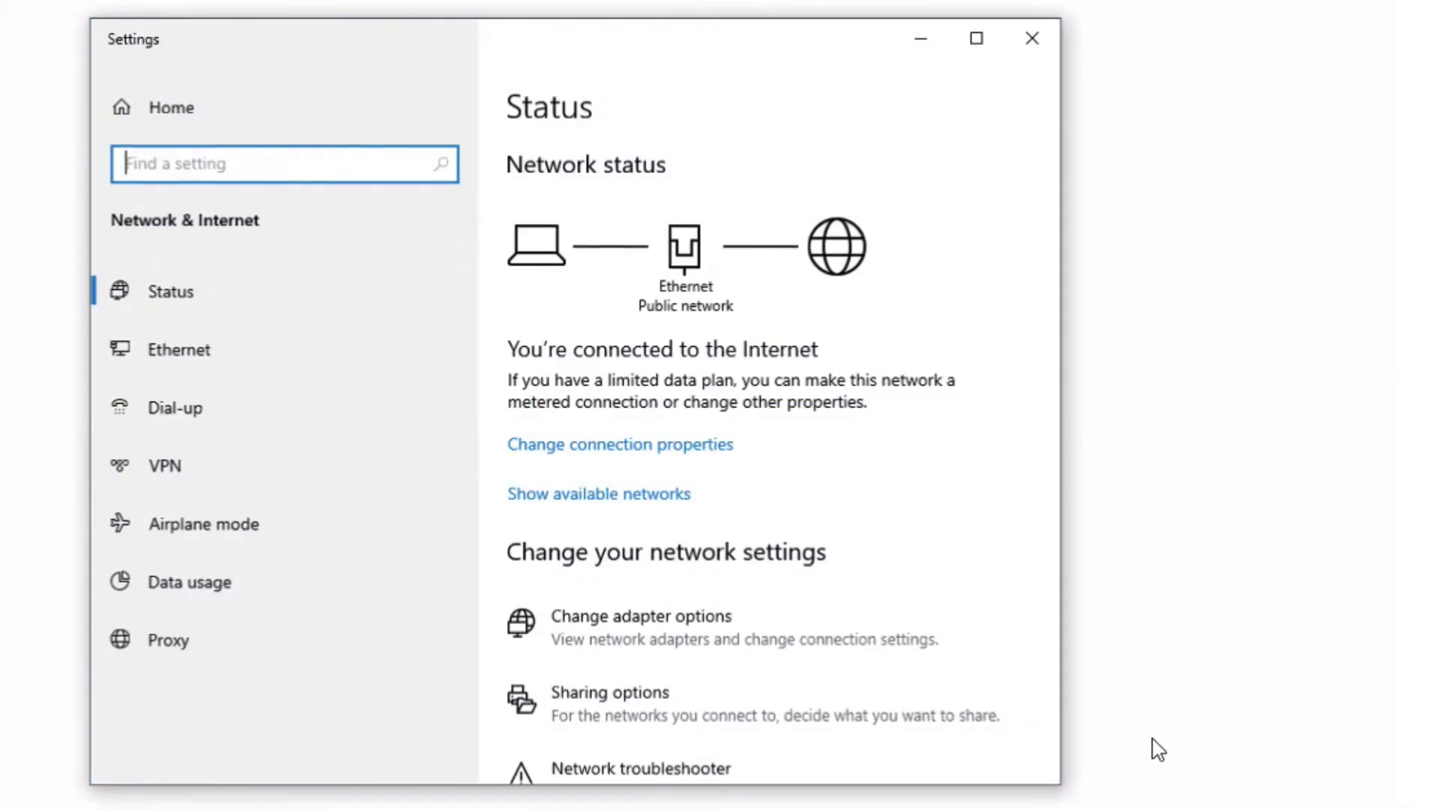
pyautogui.click(695, 629)
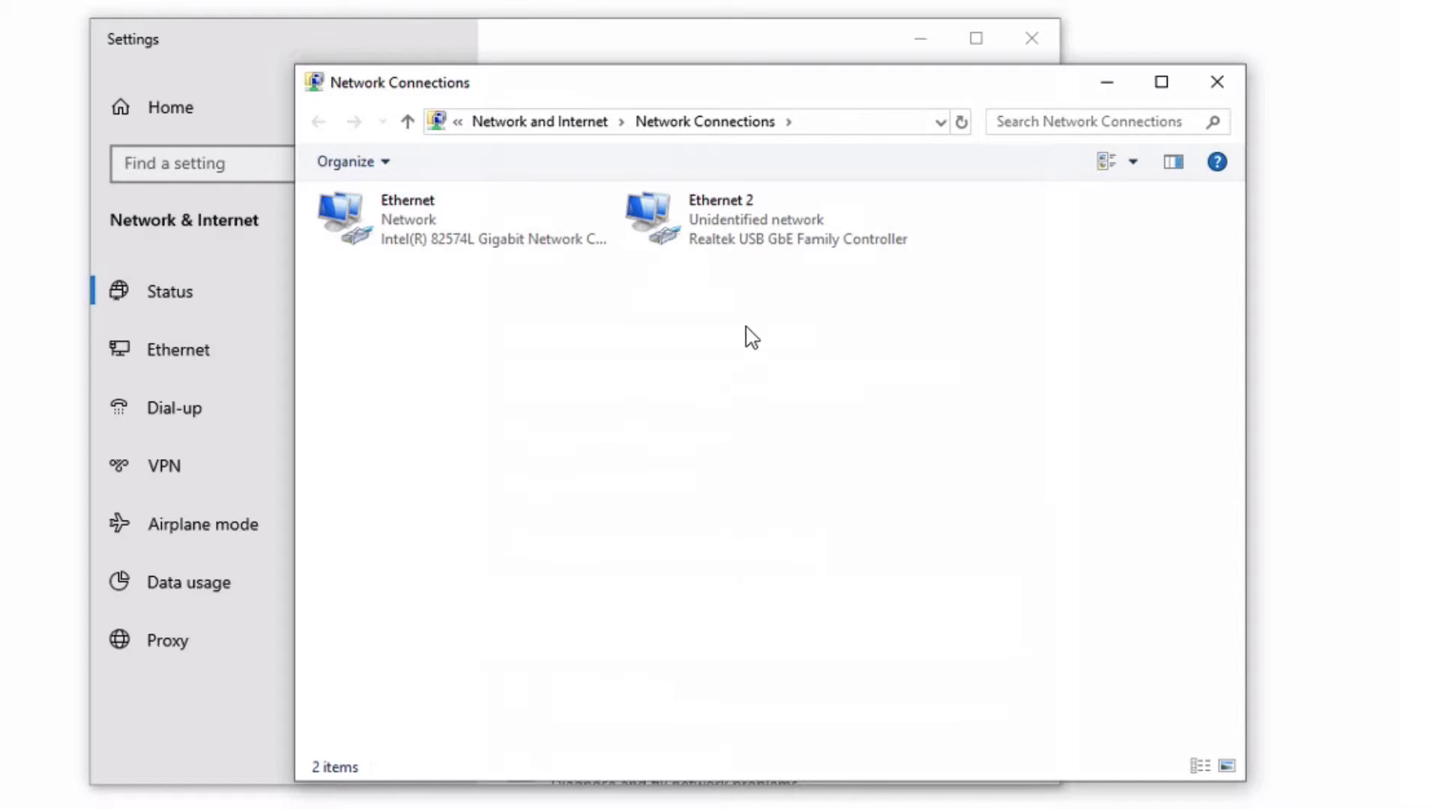
pyautogui.doubleClick(749, 232)
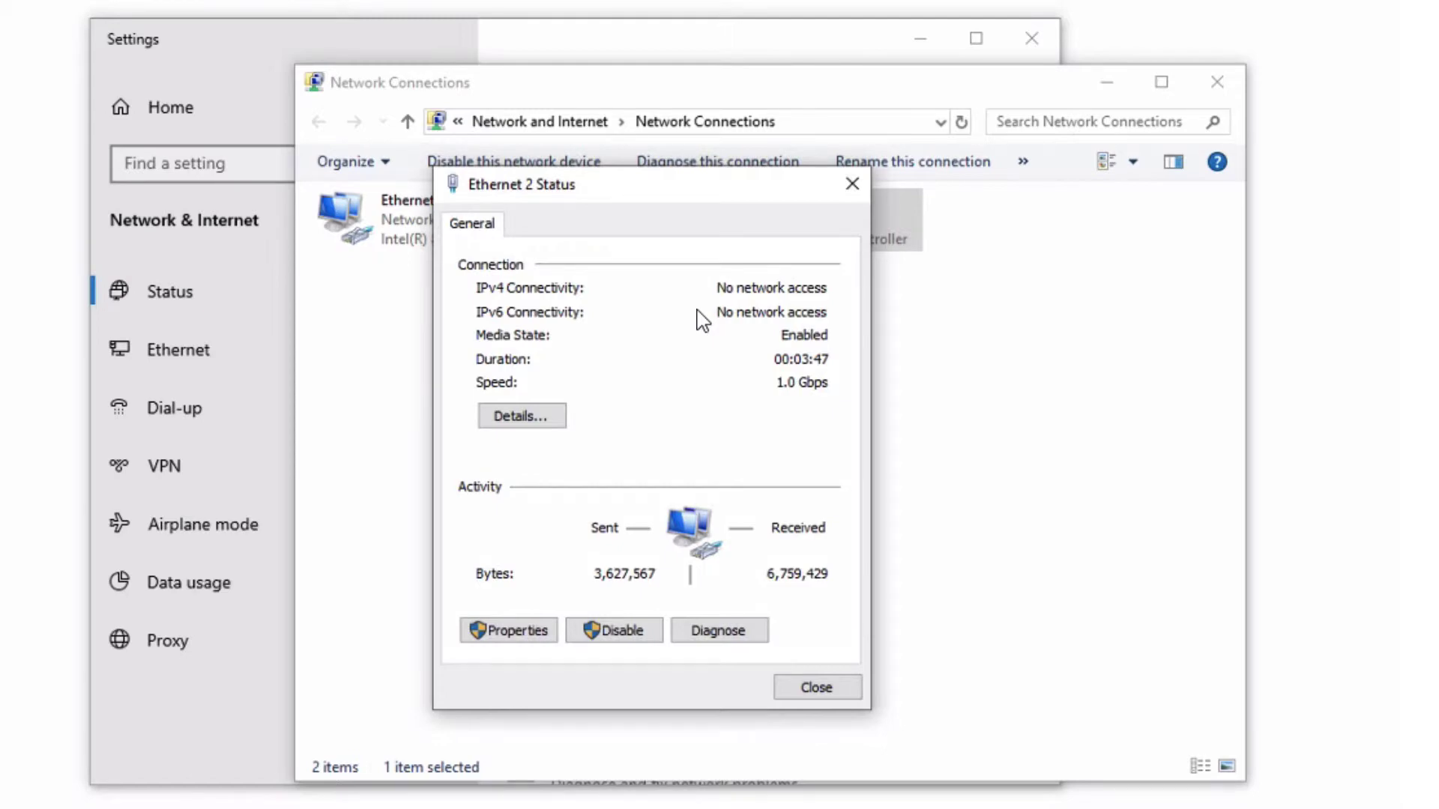
pyautogui.click(507, 631)
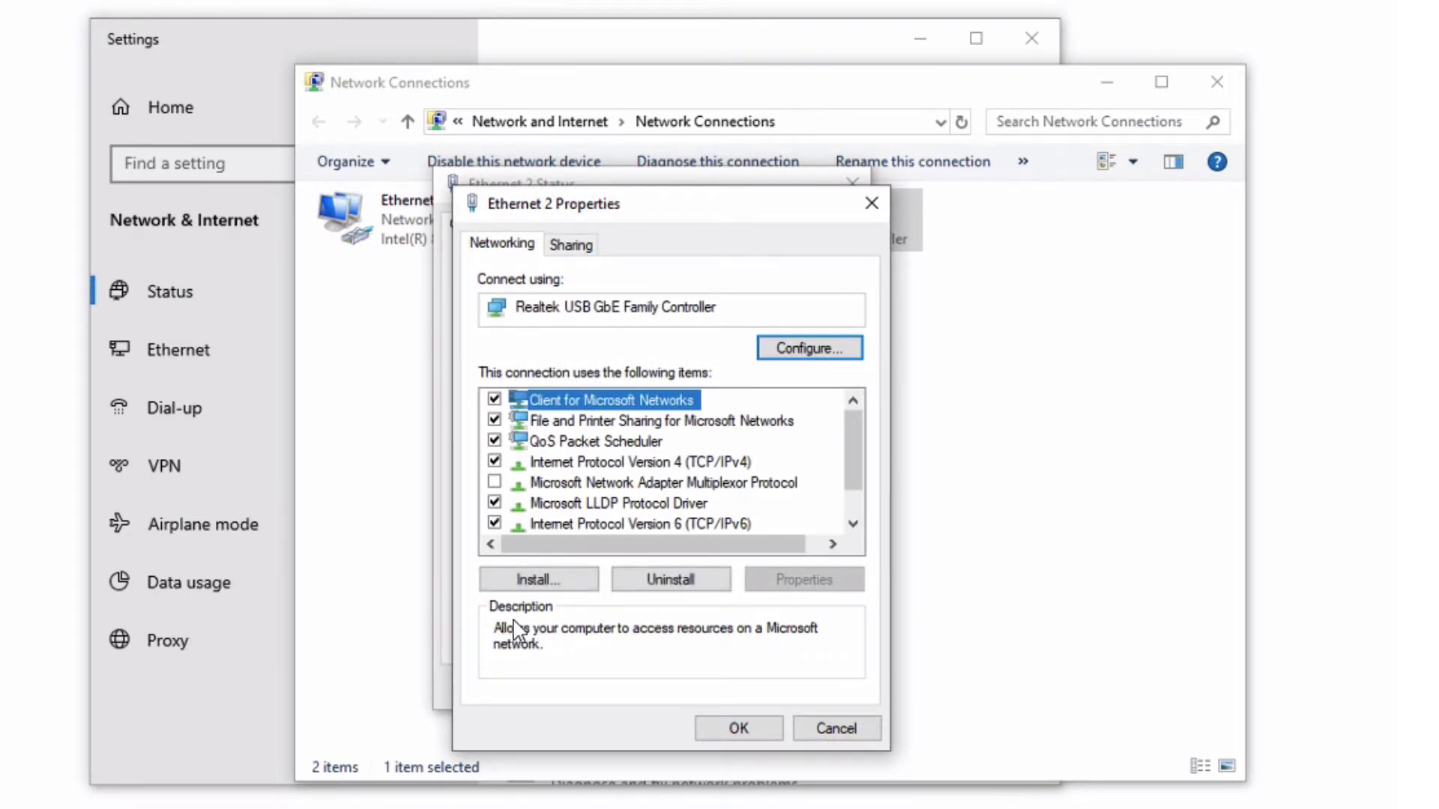
pyautogui.click(659, 462)
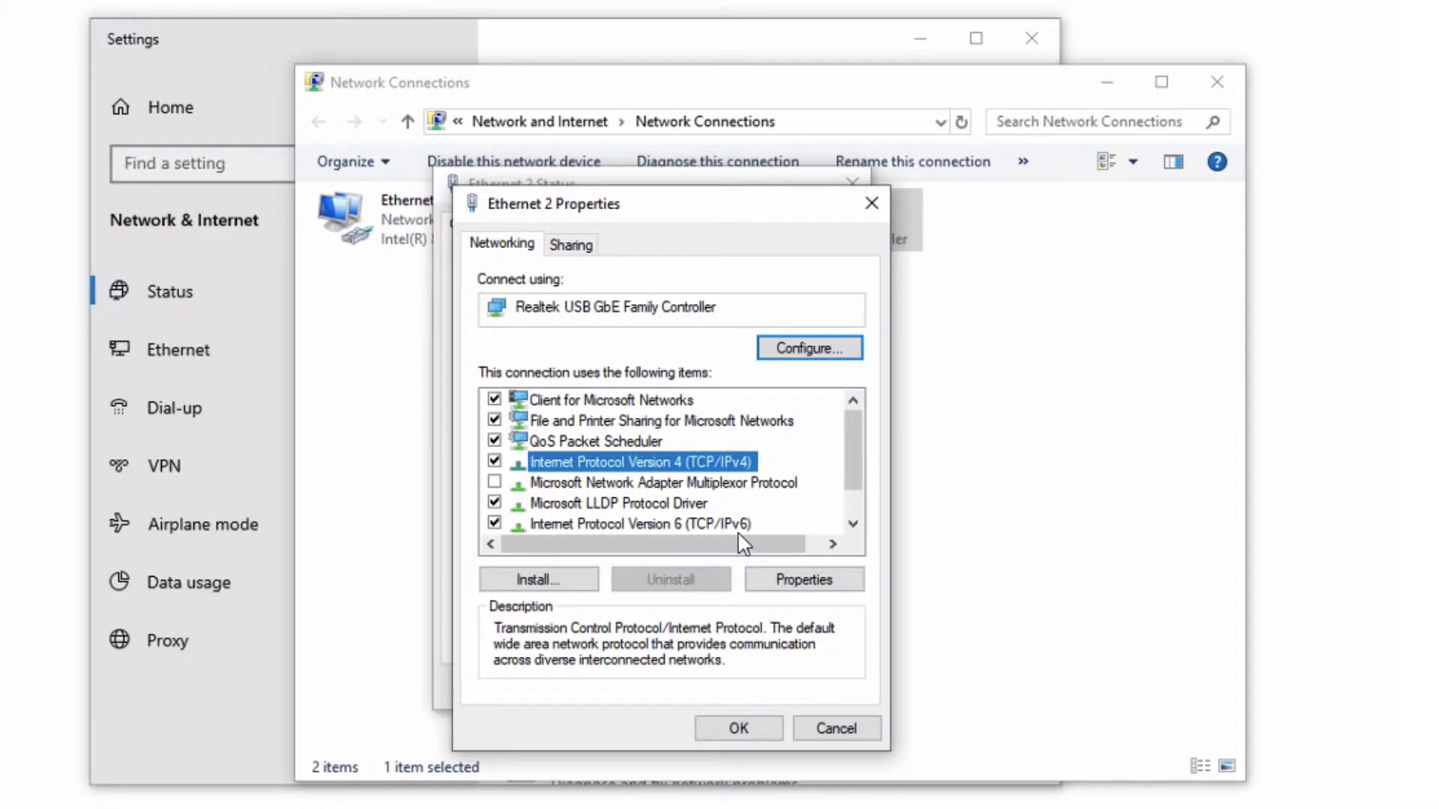
pyautogui.click(785, 580)
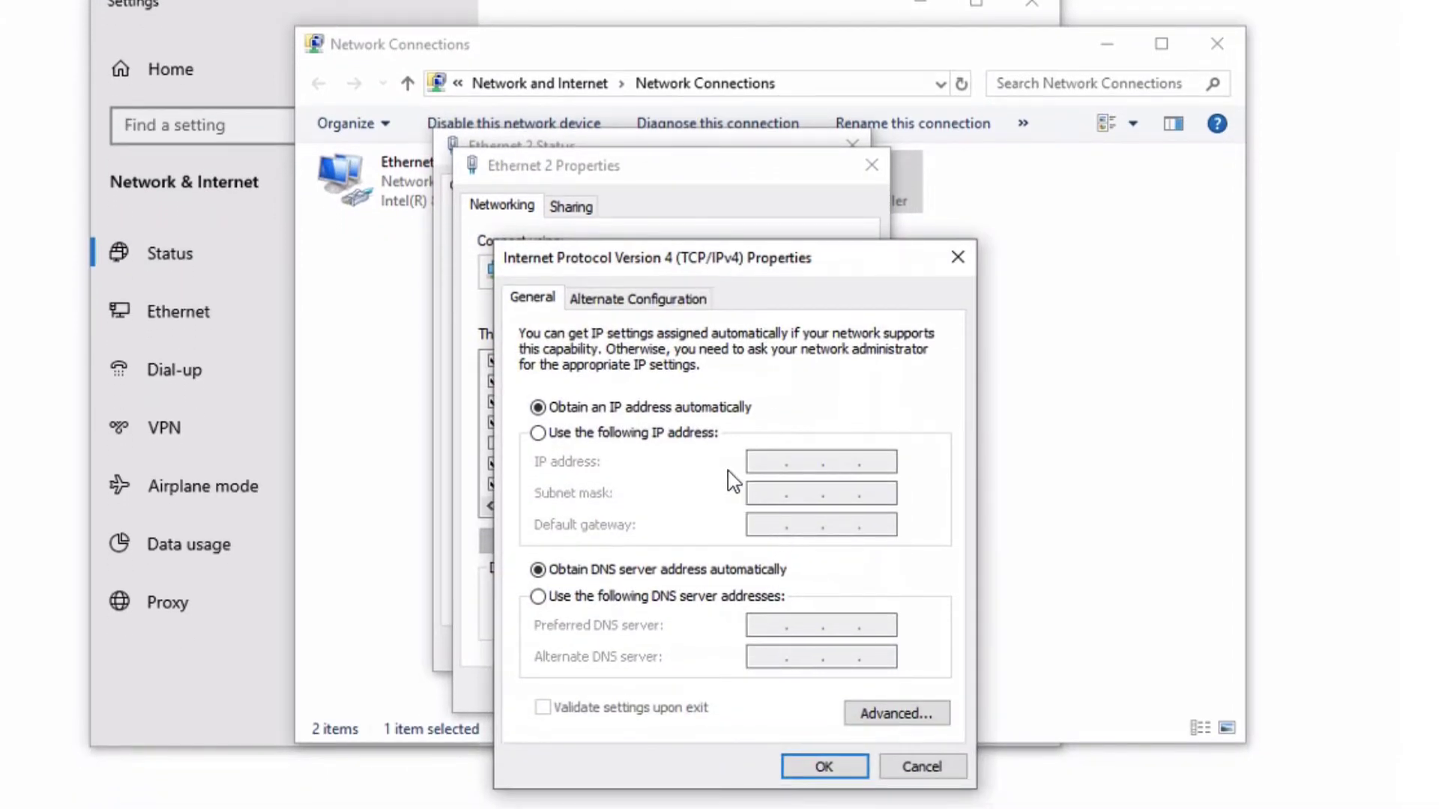
# Set a static IP address 192.168.0.2 with subnet mask 255.255.255.0 and apply it.
pyautogui.click(684, 434)
pyautogui.click(763, 459)
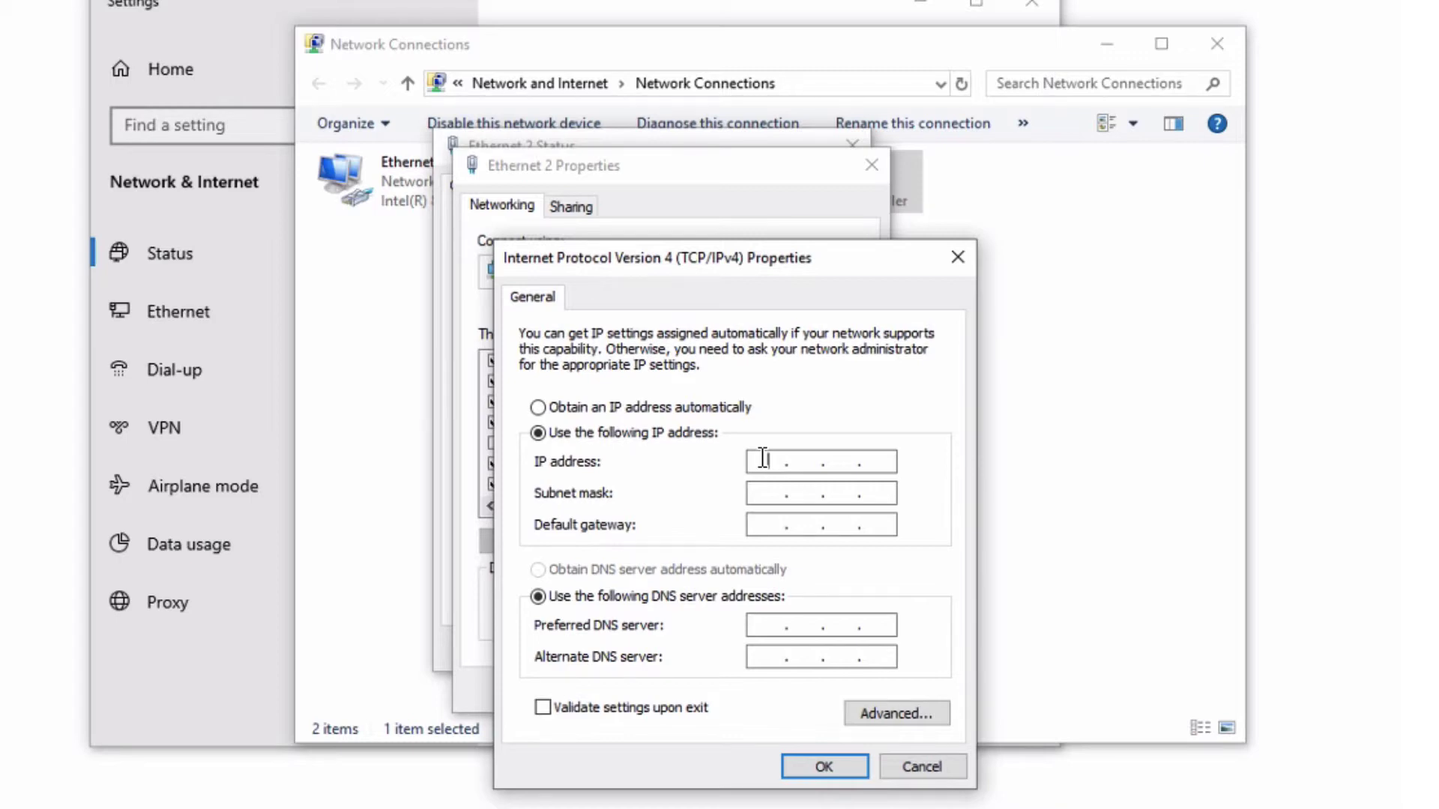
pyautogui.write('192 . 168 . 0 . 2')
pyautogui.click(757, 493)
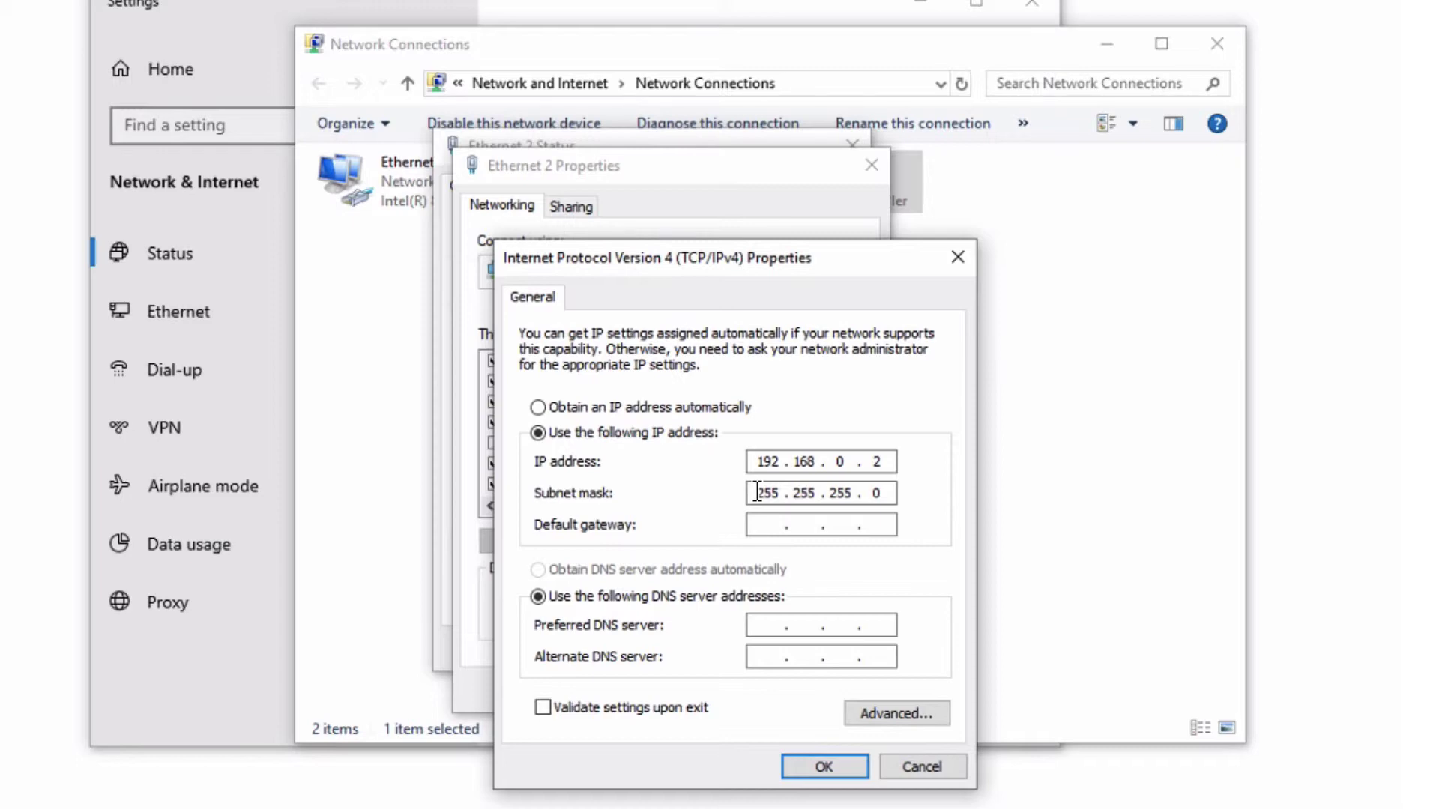
pyautogui.click(824, 766)
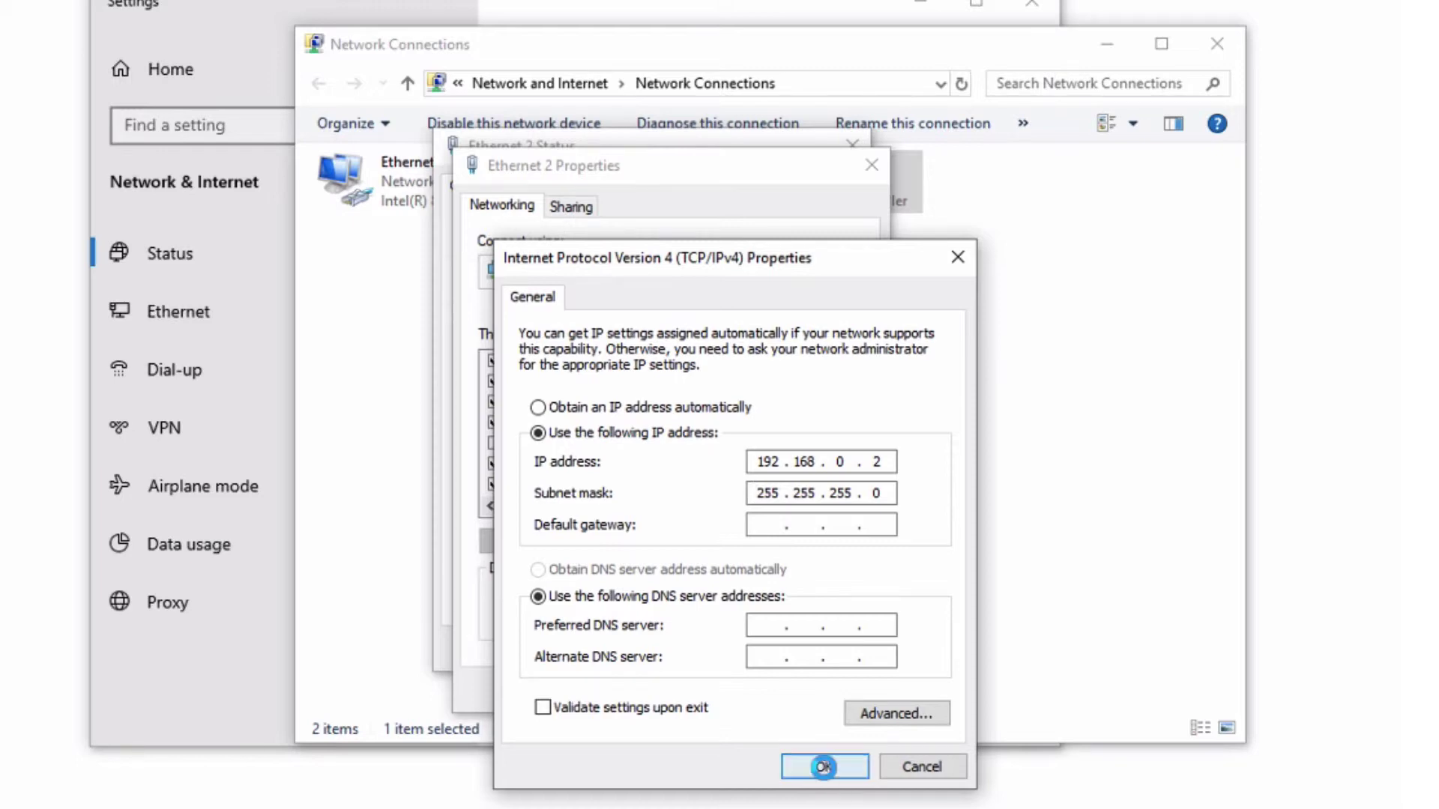
pyautogui.click(738, 690)
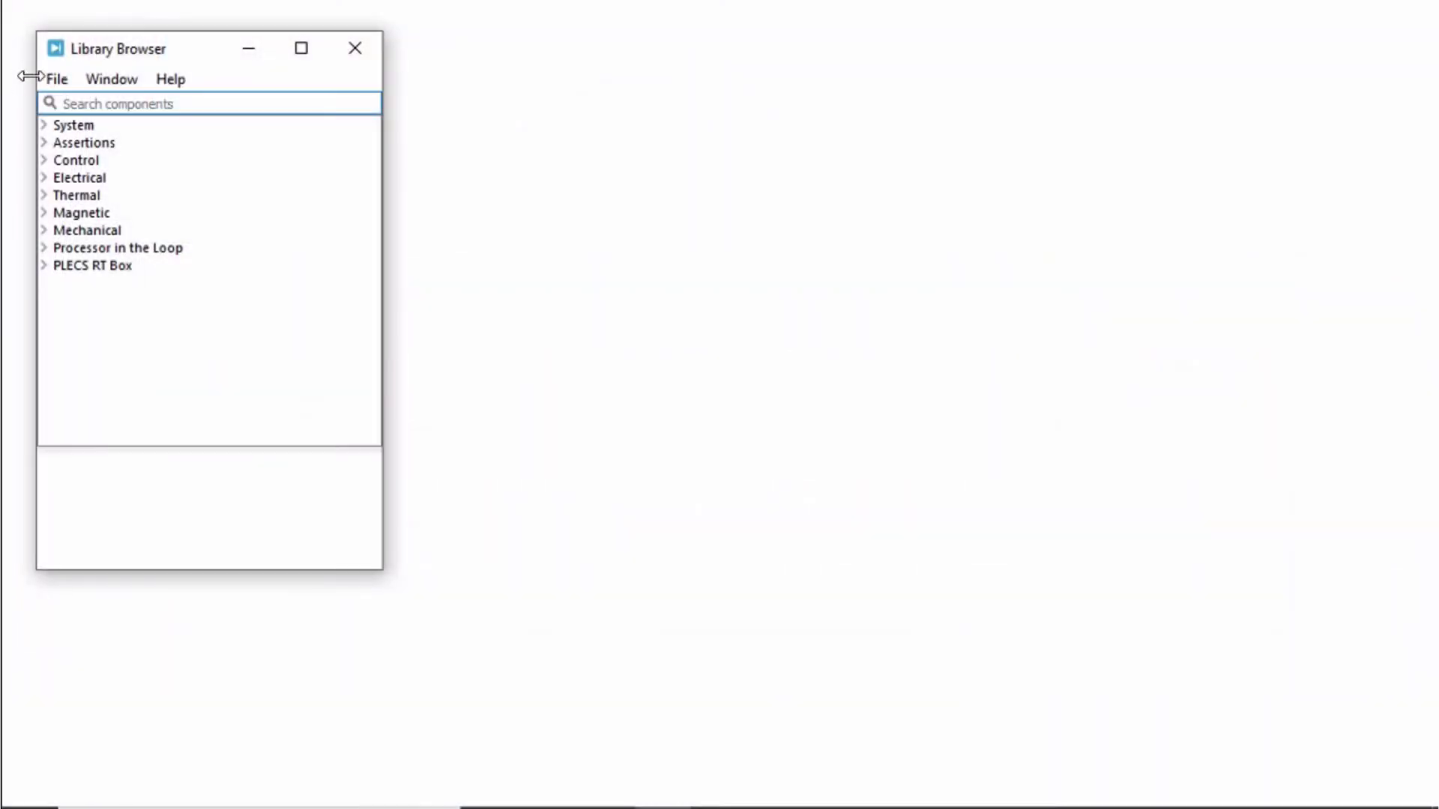
# In a new model's Coder Options, target PLECS RT Box 1 using the RT Box found on the network.
pyautogui.click(57, 79)
pyautogui.click(88, 108)
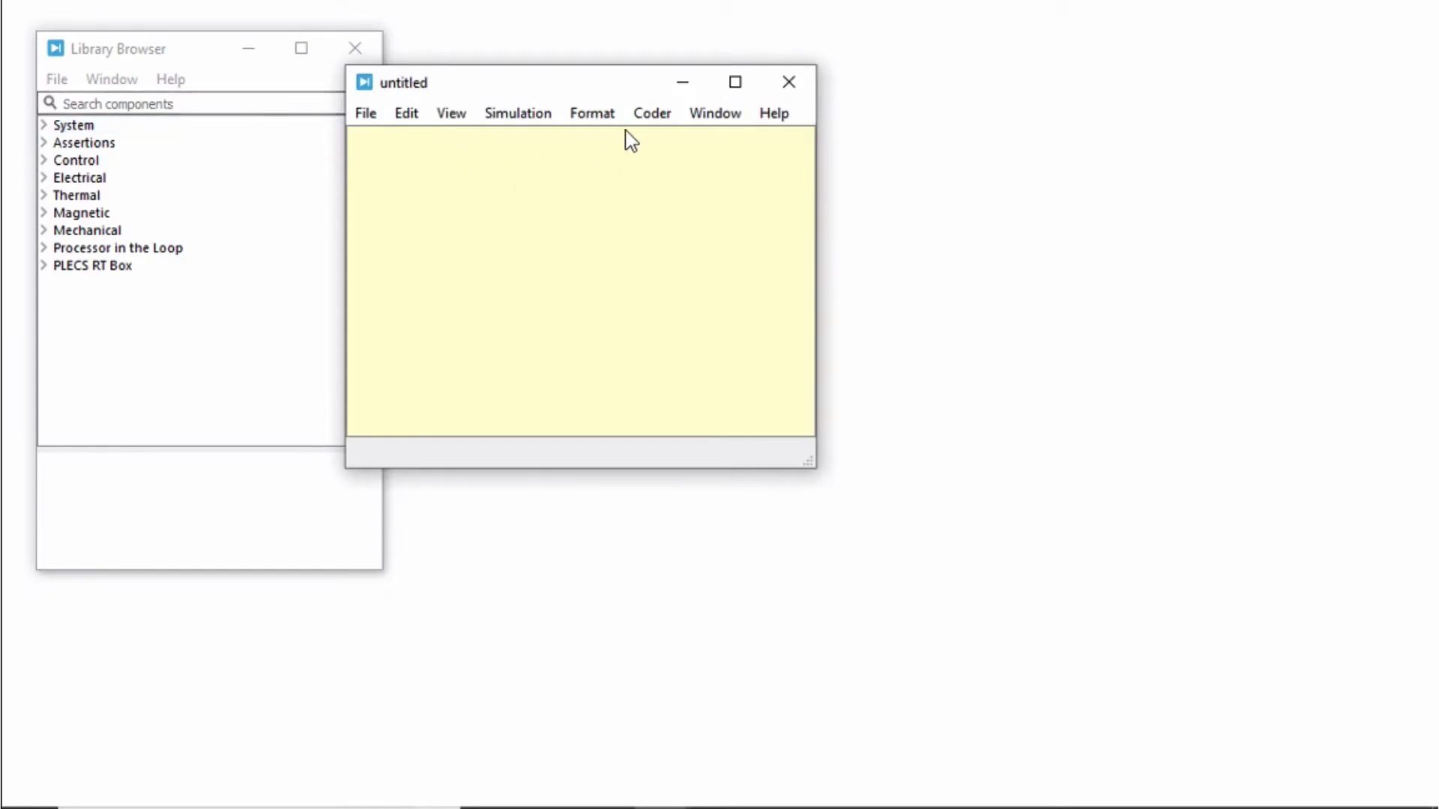
pyautogui.click(646, 120)
pyautogui.click(667, 141)
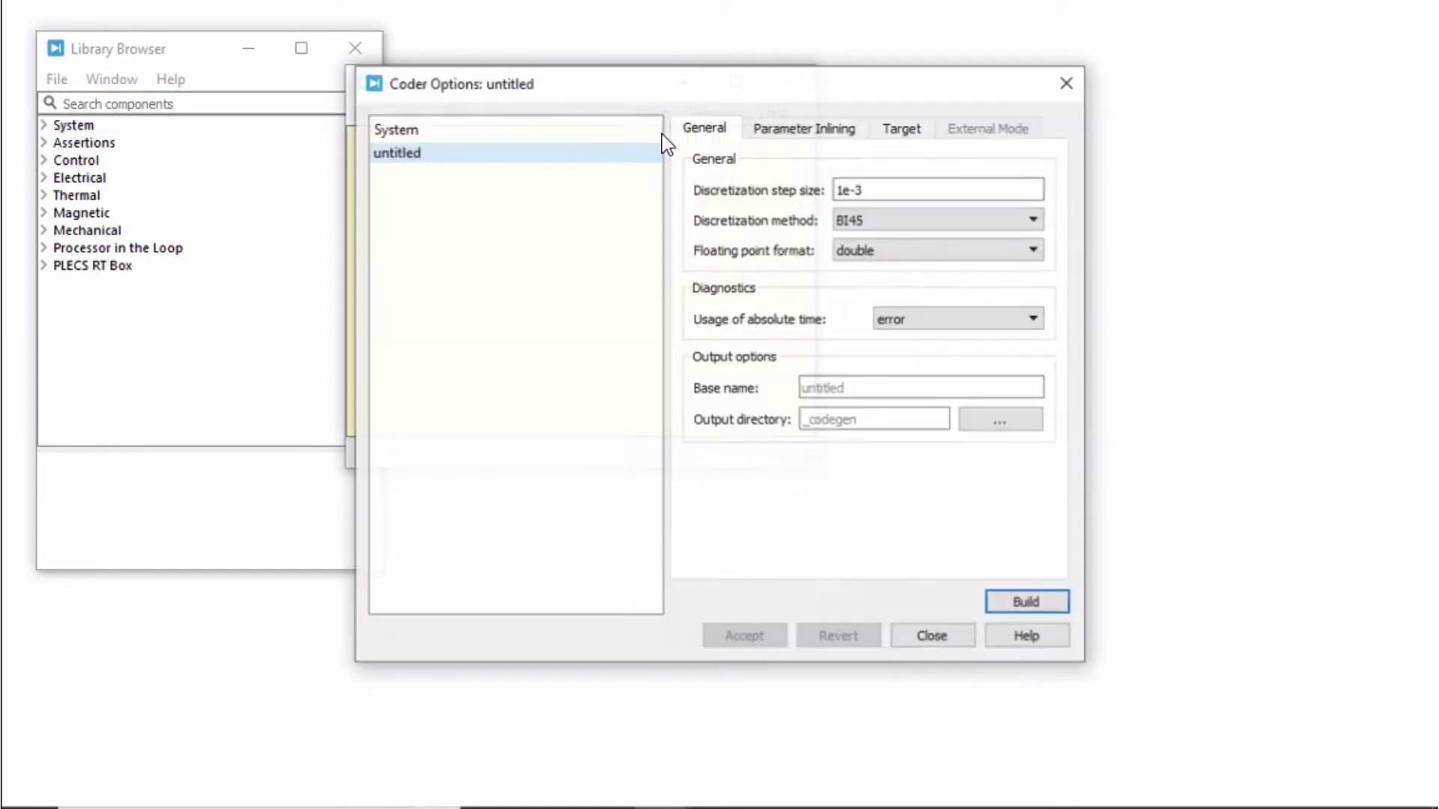
pyautogui.click(903, 128)
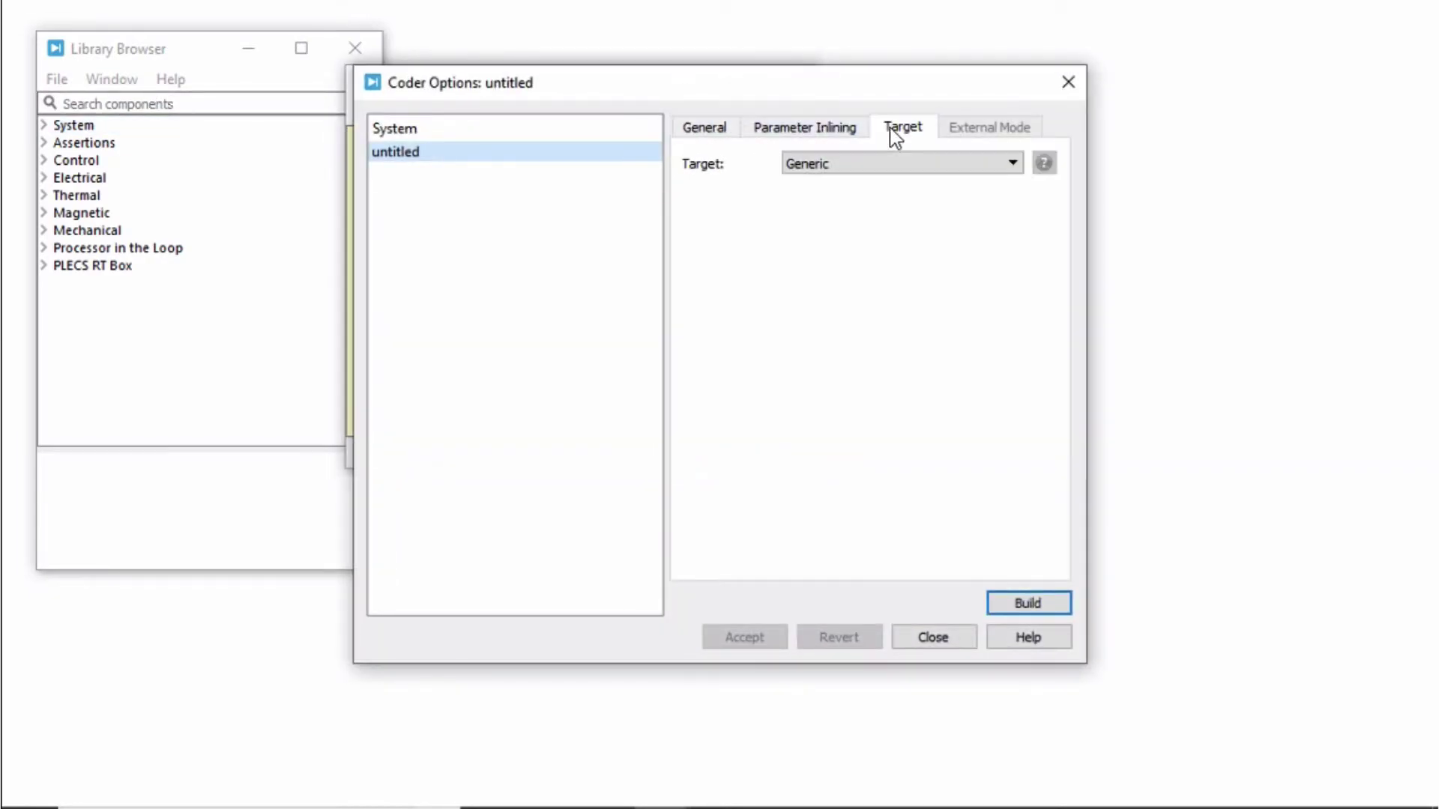
pyautogui.click(928, 162)
pyautogui.click(913, 198)
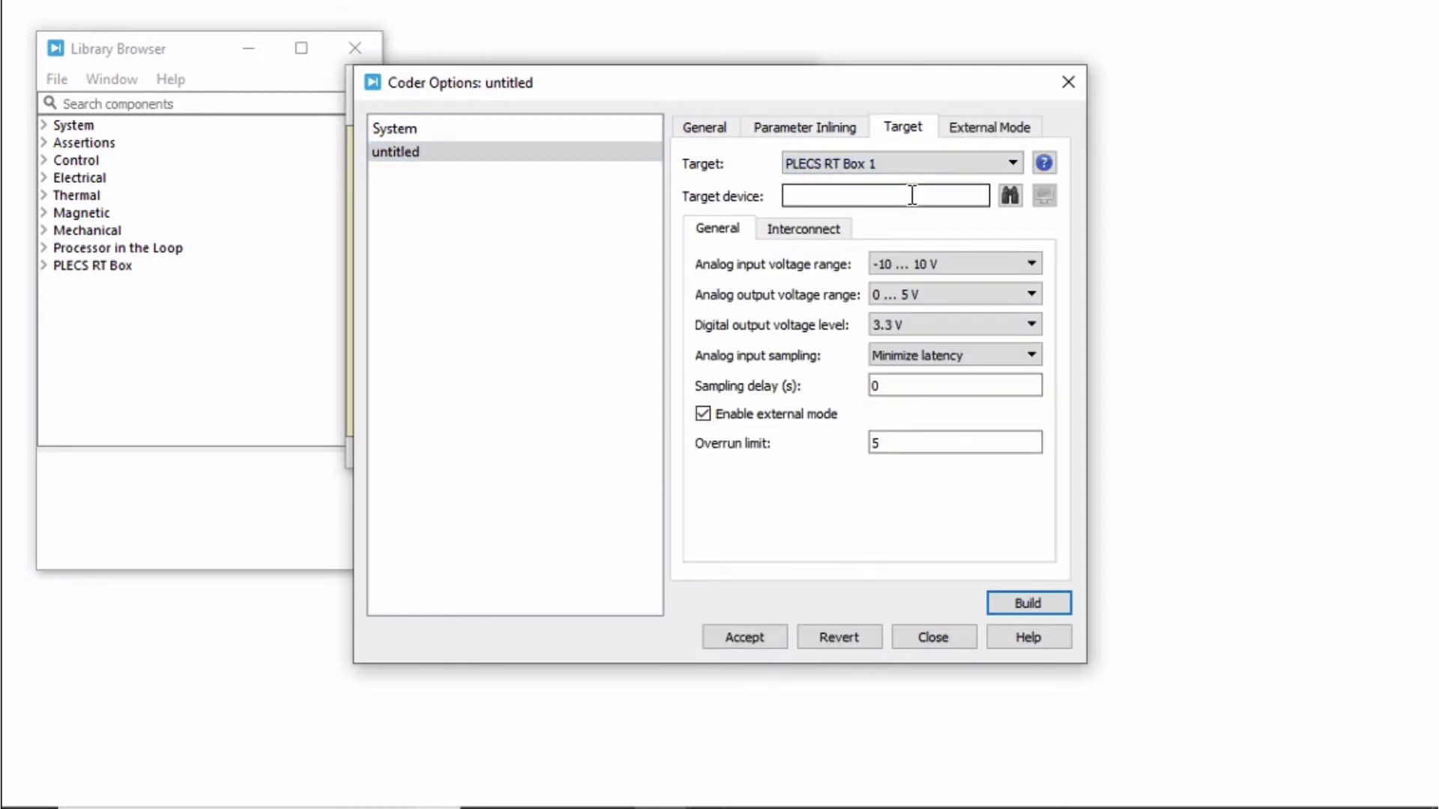
pyautogui.click(1010, 196)
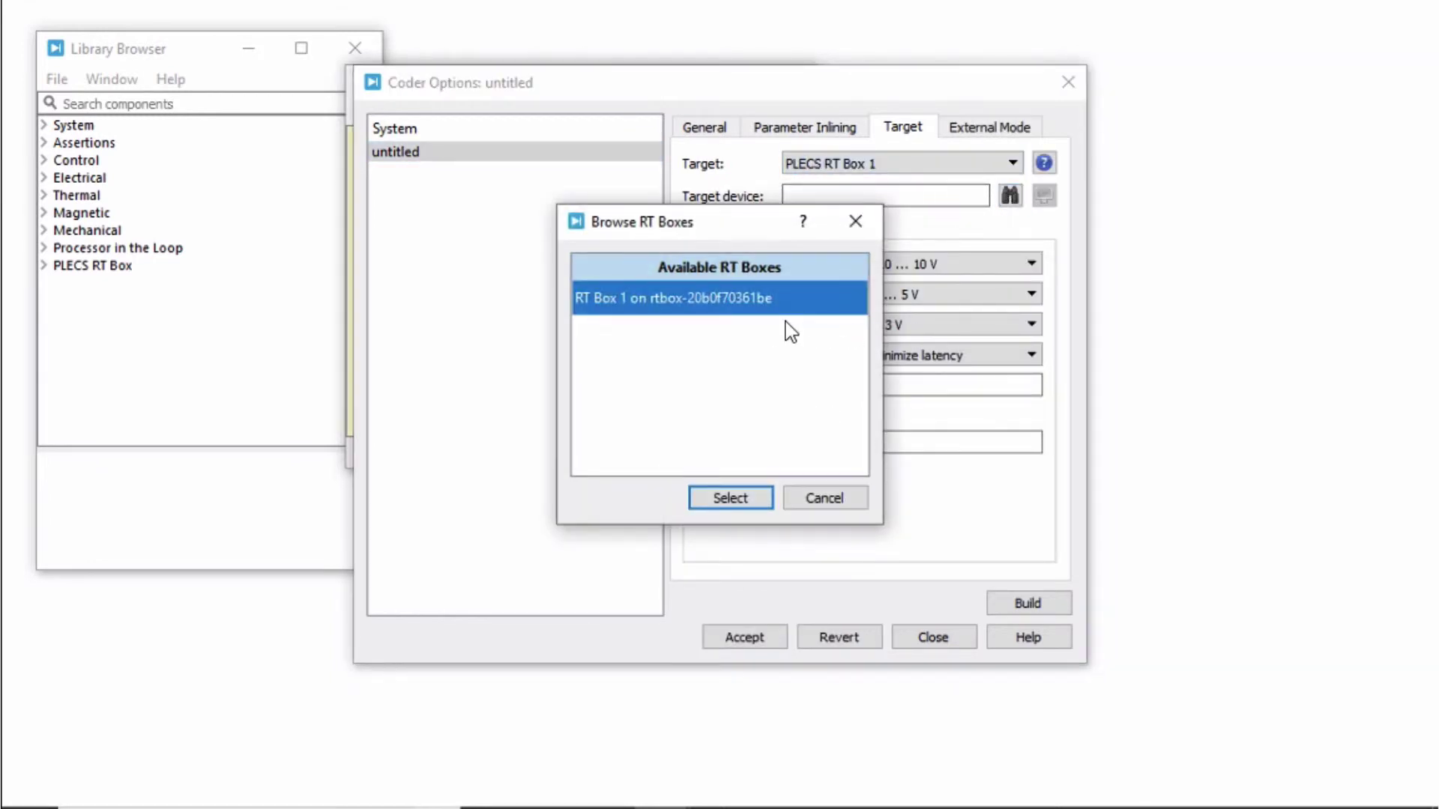
pyautogui.click(731, 498)
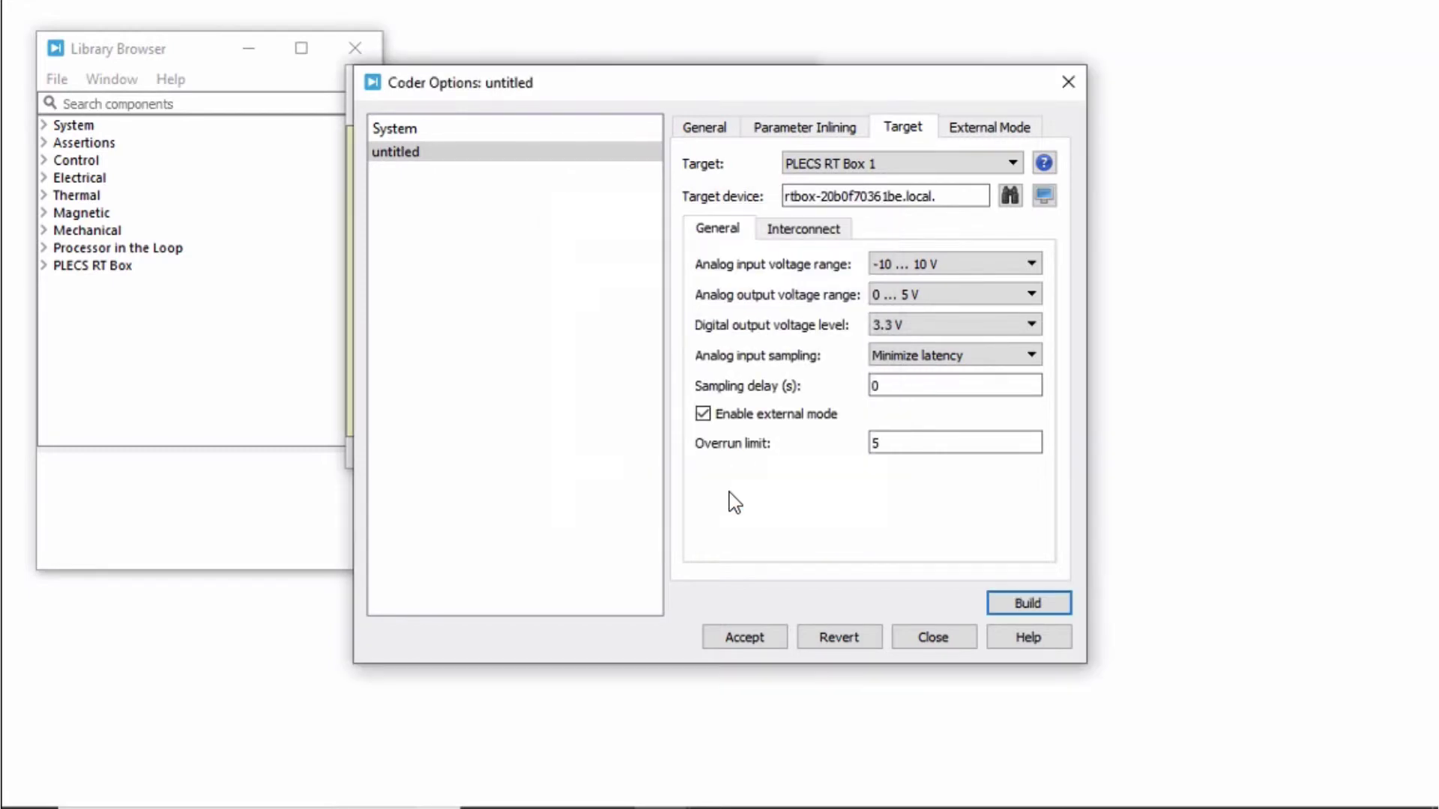
# Check the discovered RT Box in its web interface, then close it.
pyautogui.click(1044, 197)
pyautogui.scroll(-2, 1079, 328)
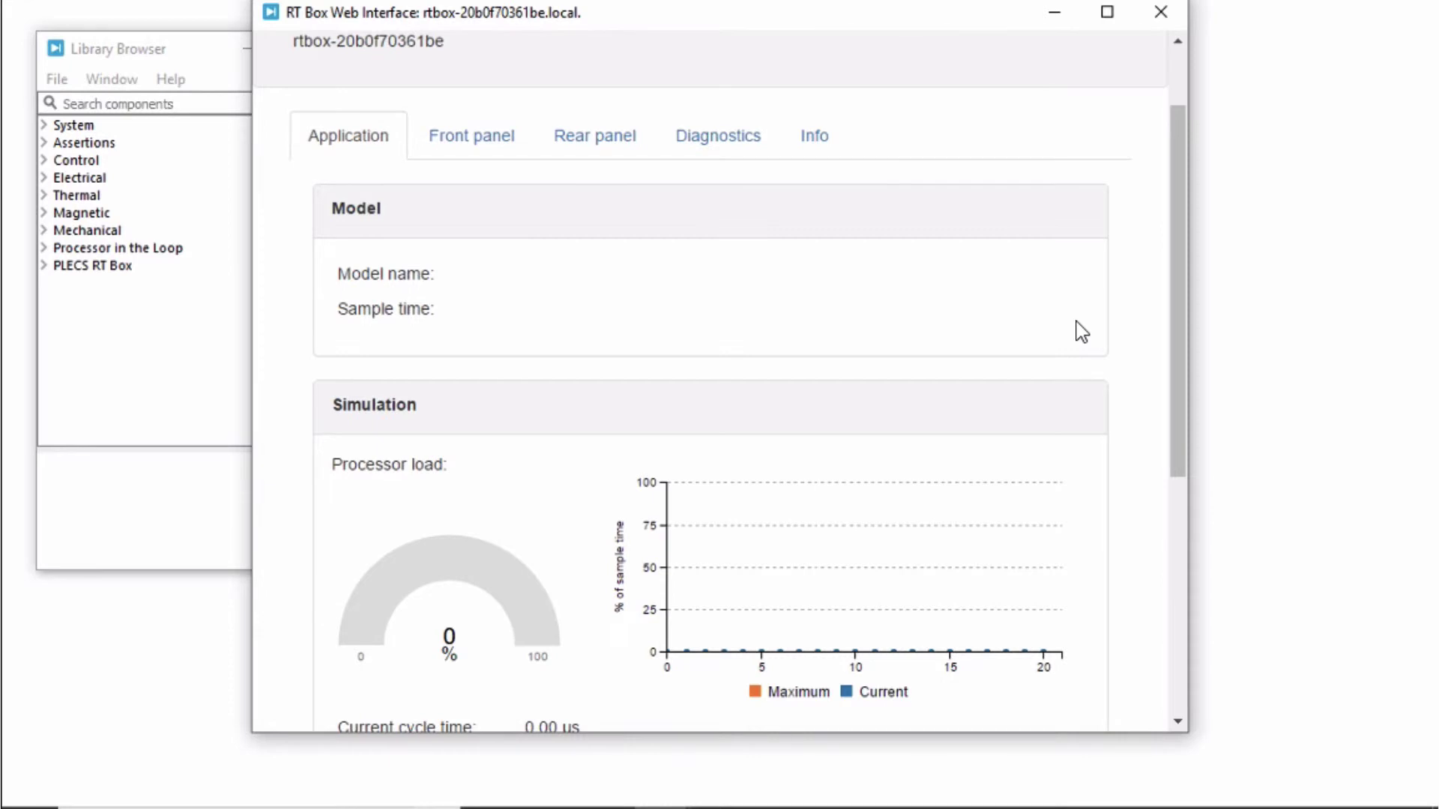
pyautogui.scroll(2, 1075, 328)
pyautogui.click(1161, 12)
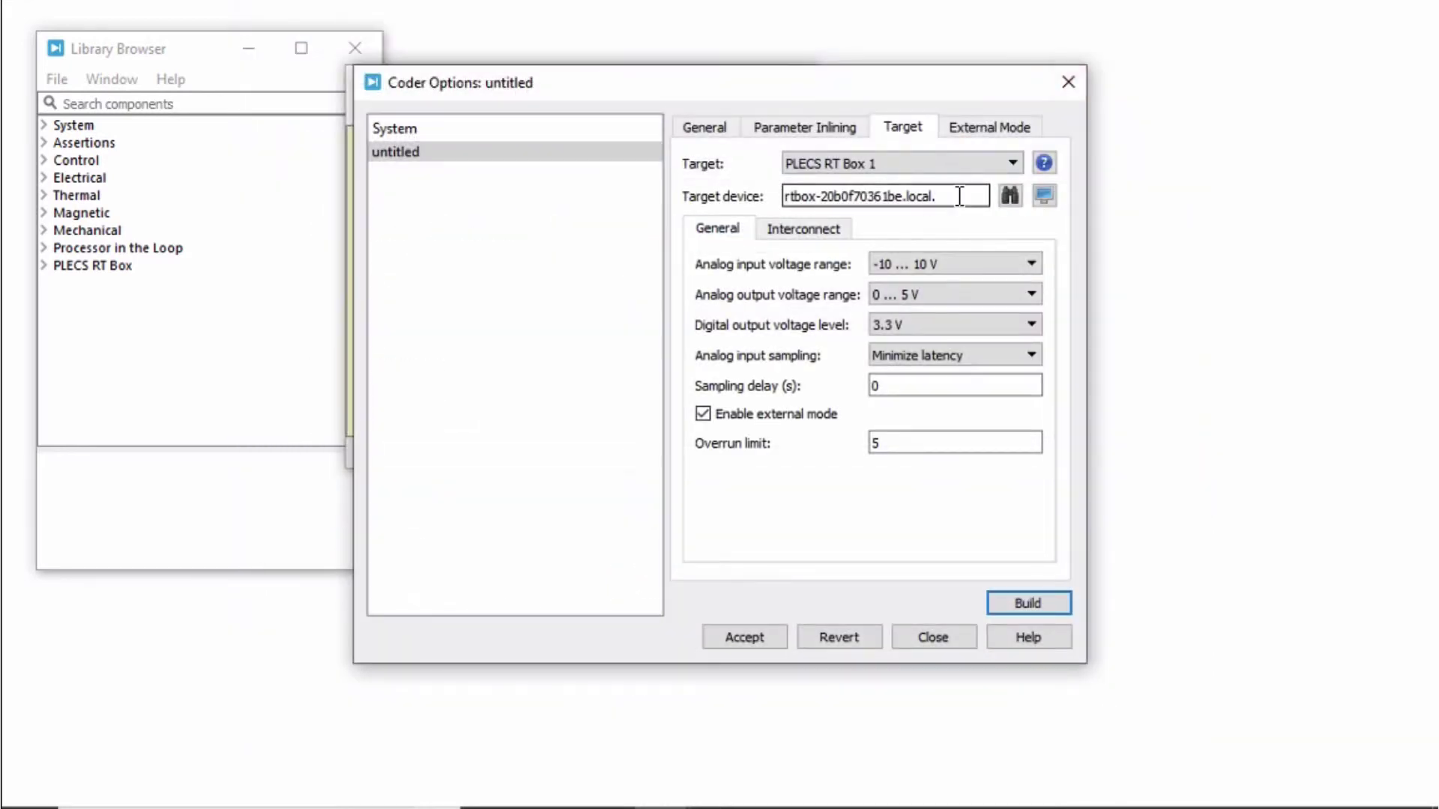
# Change the target device to 192.168.0.3, verify it in the web interface, and copy the address.
pyautogui.tripleClick(959, 196)
pyautogui.write('192')
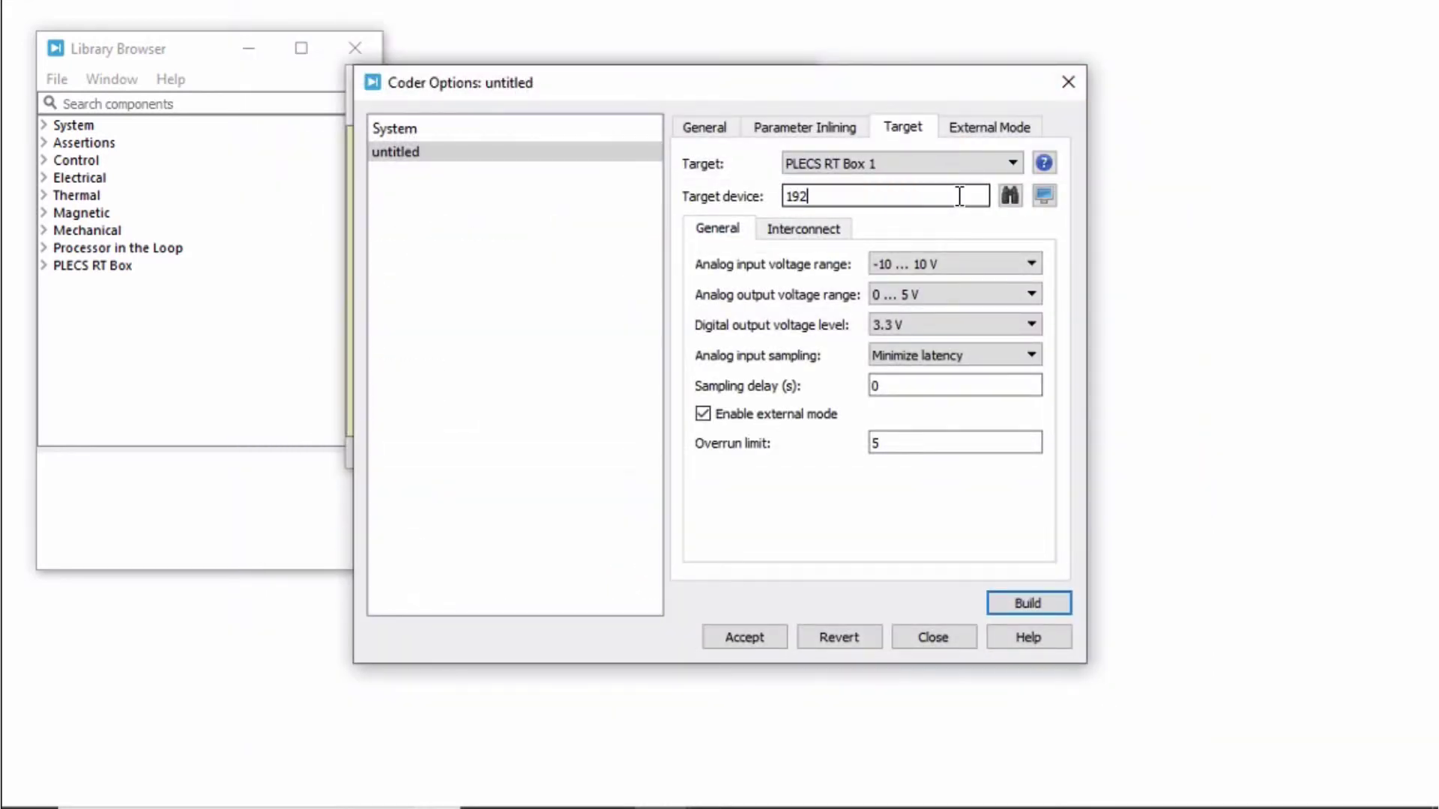
pyautogui.write('.168.0.3')
pyautogui.click(1044, 196)
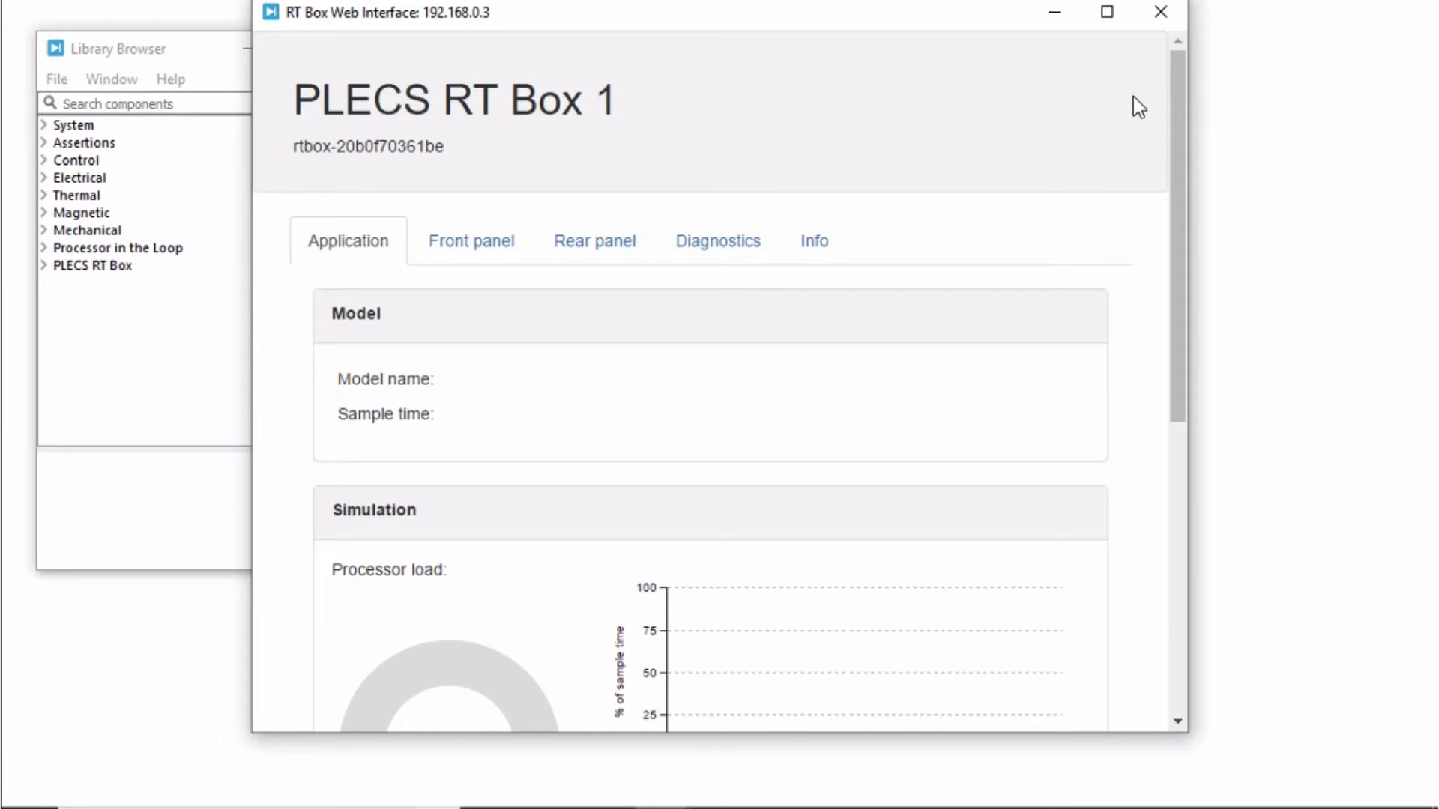
pyautogui.click(1162, 14)
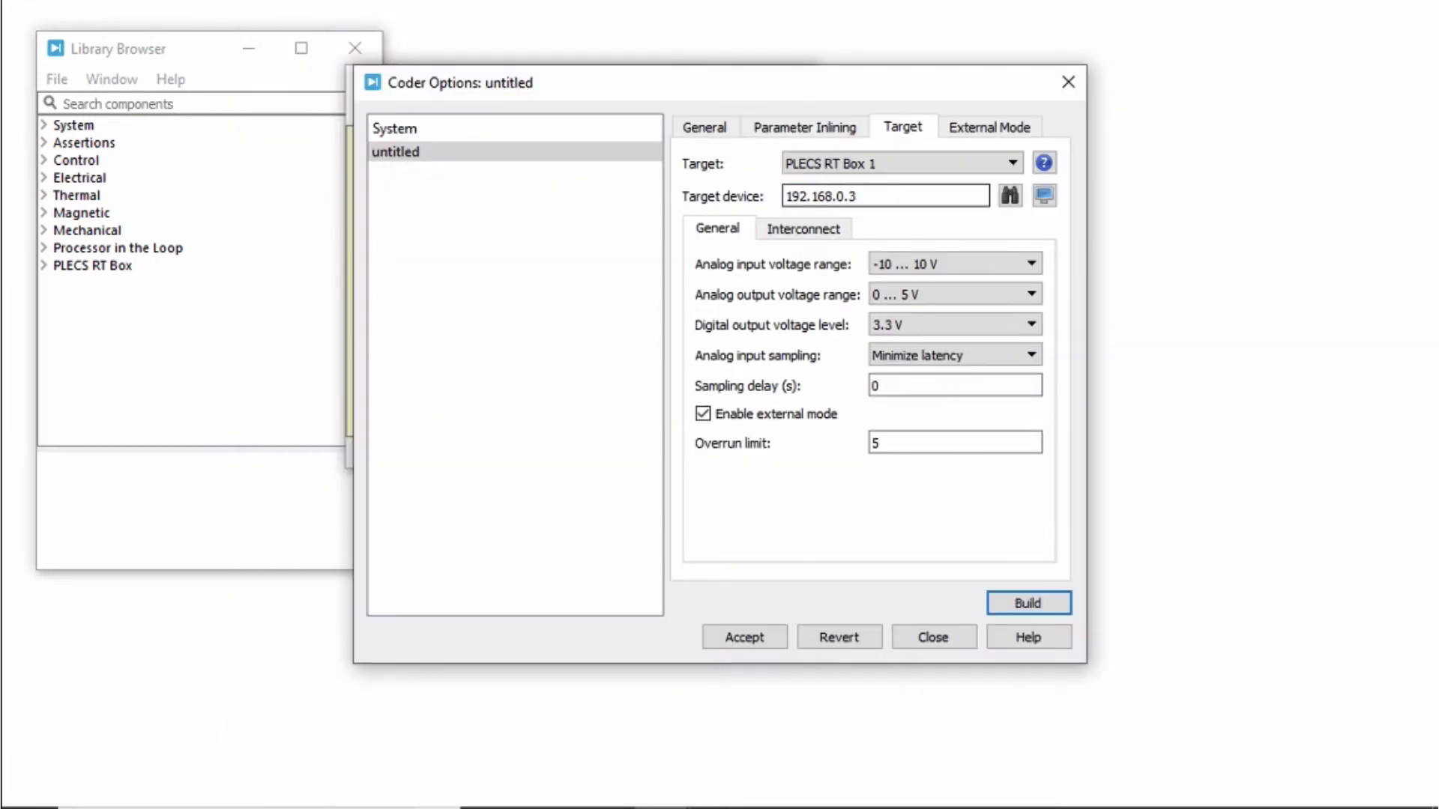
pyautogui.moveTo(859, 196); pyautogui.dragTo(784, 196)
pyautogui.rightClick(817, 195)
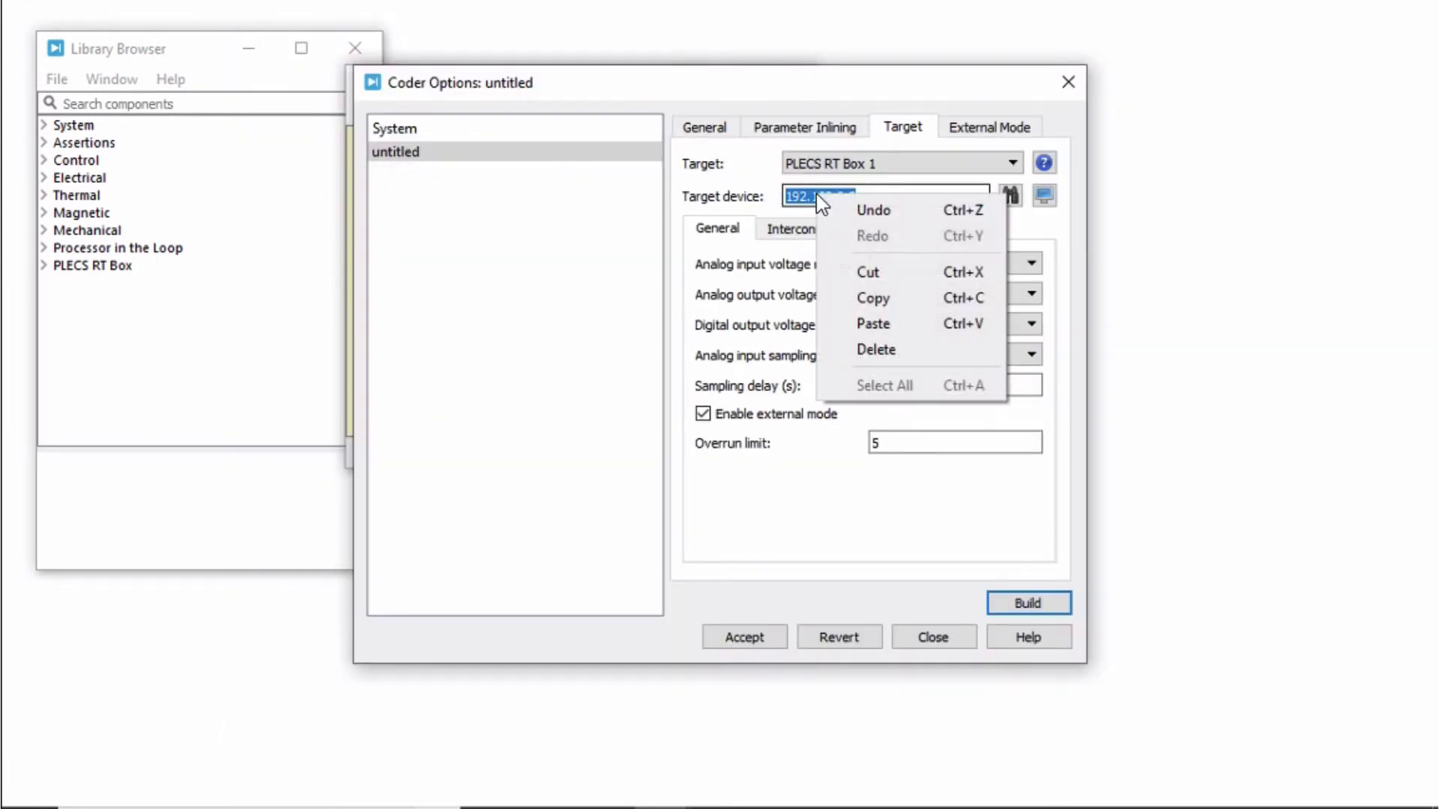
pyautogui.click(866, 290)
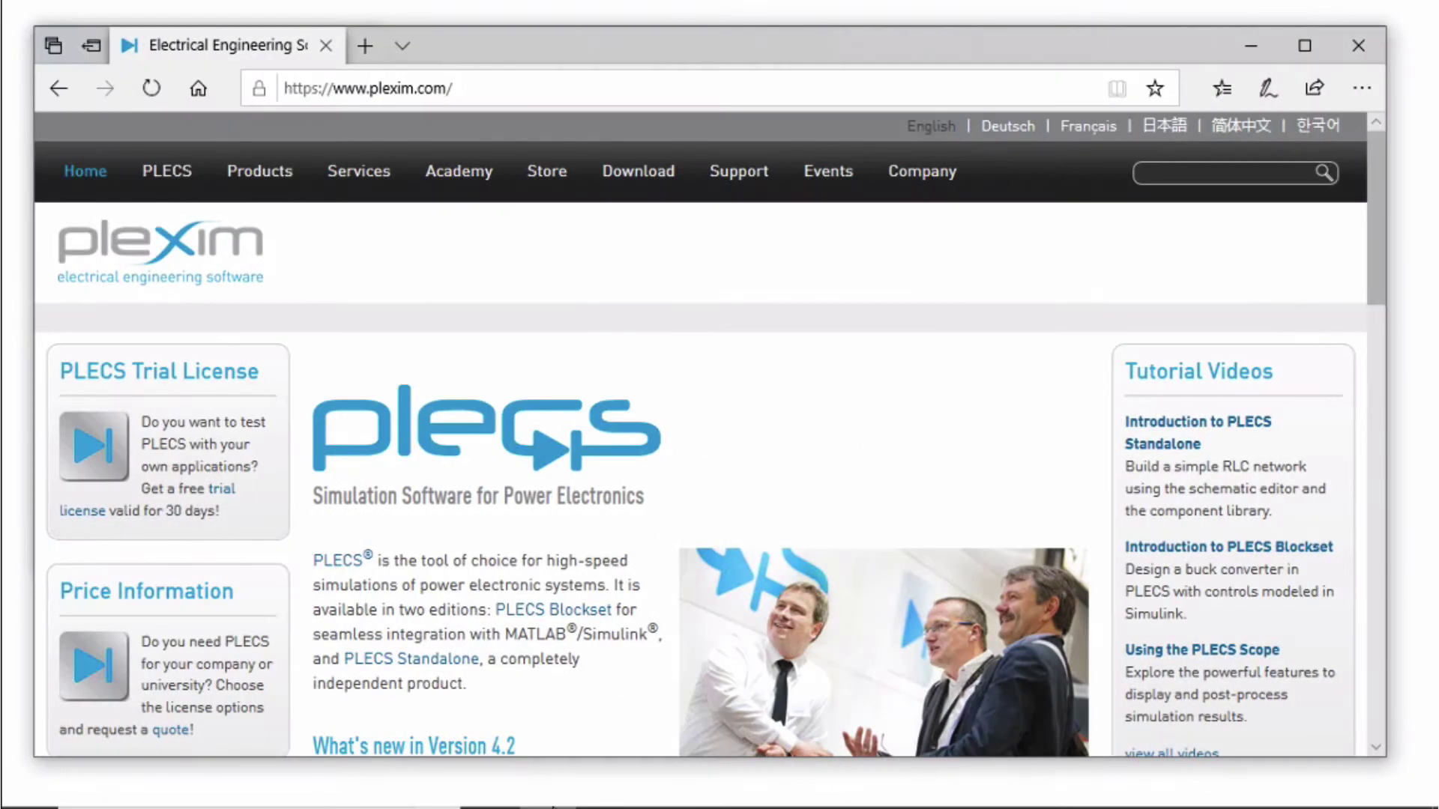
pyautogui.click(546, 90)
pyautogui.write('http')
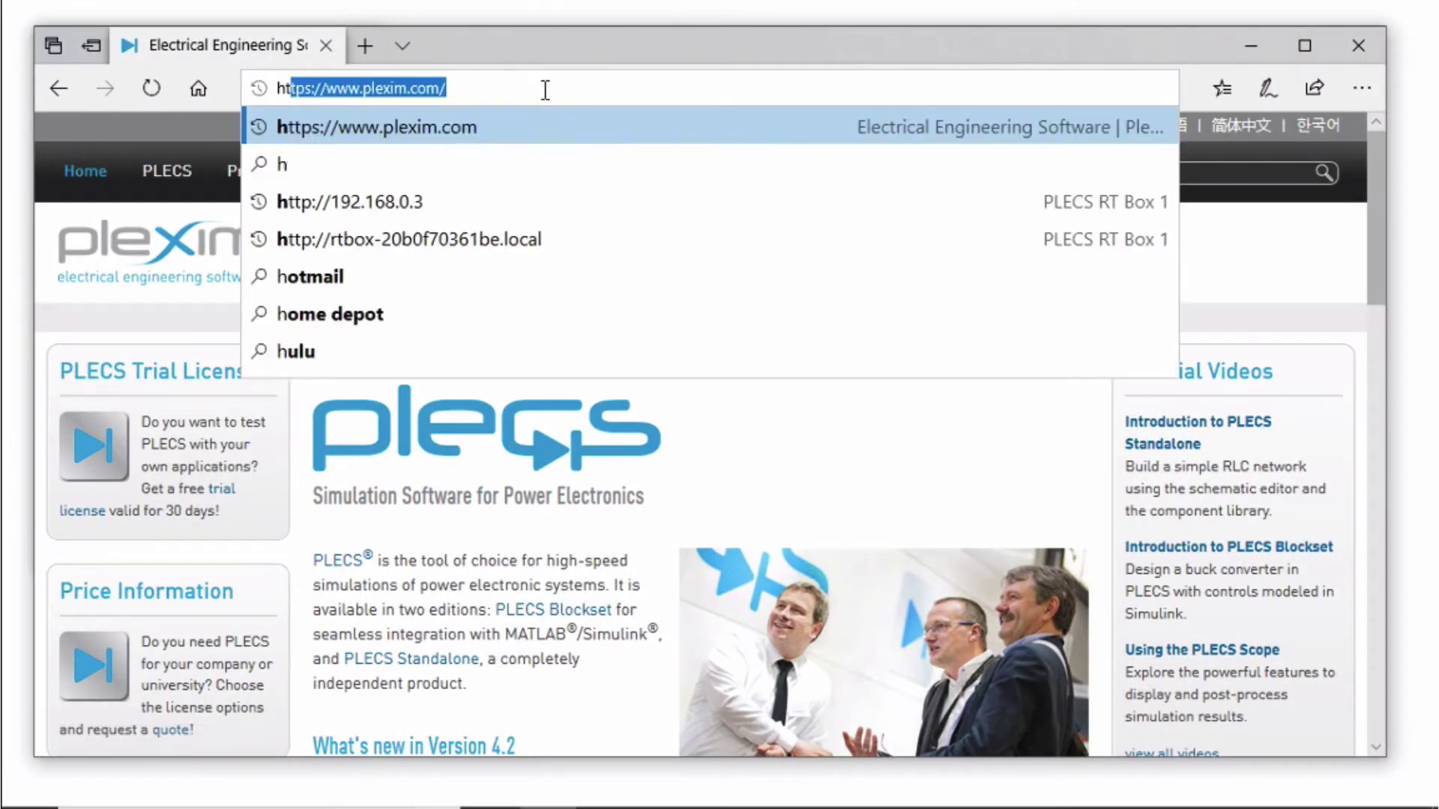
pyautogui.write('://')
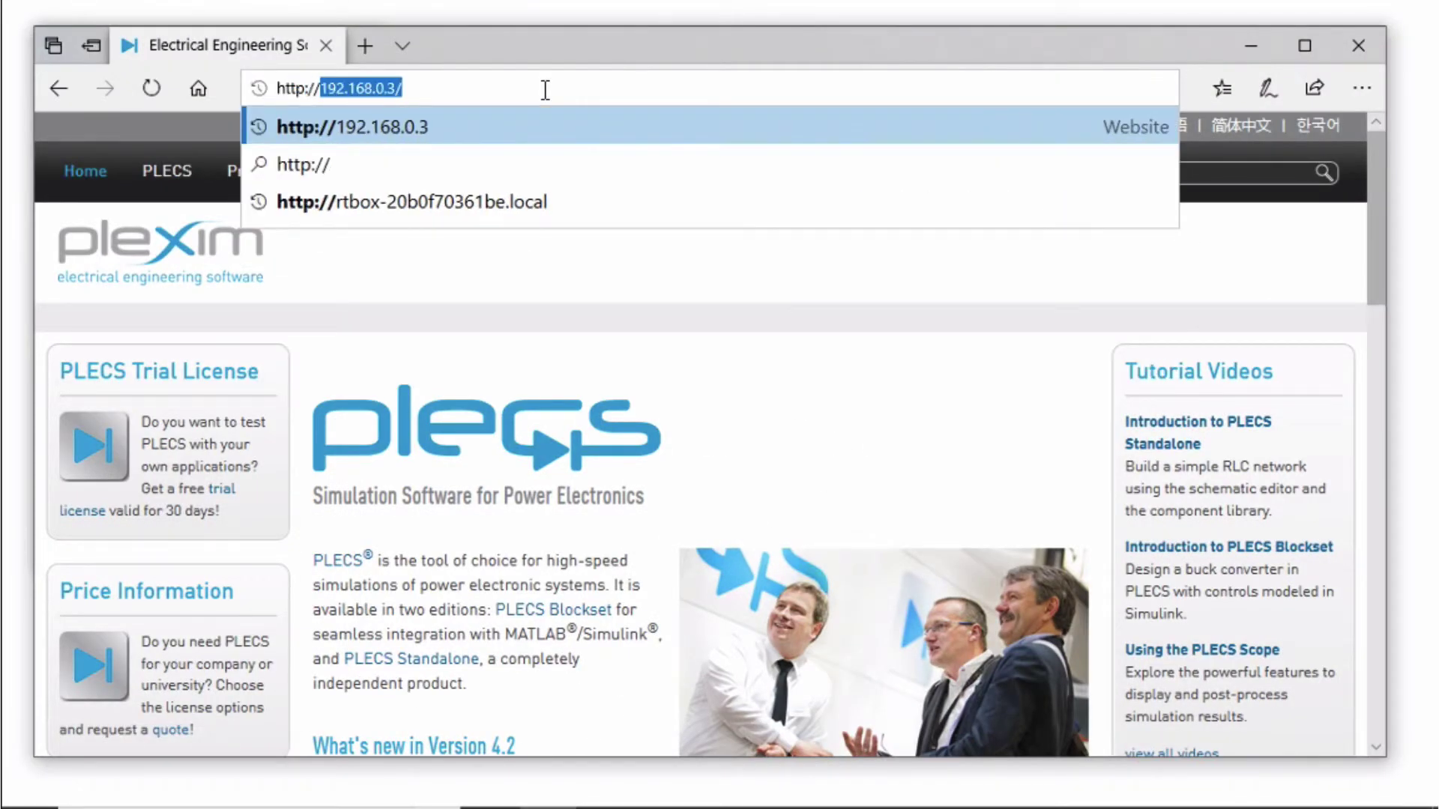
pyautogui.write('192.168.0.3')
pyautogui.press('Return')
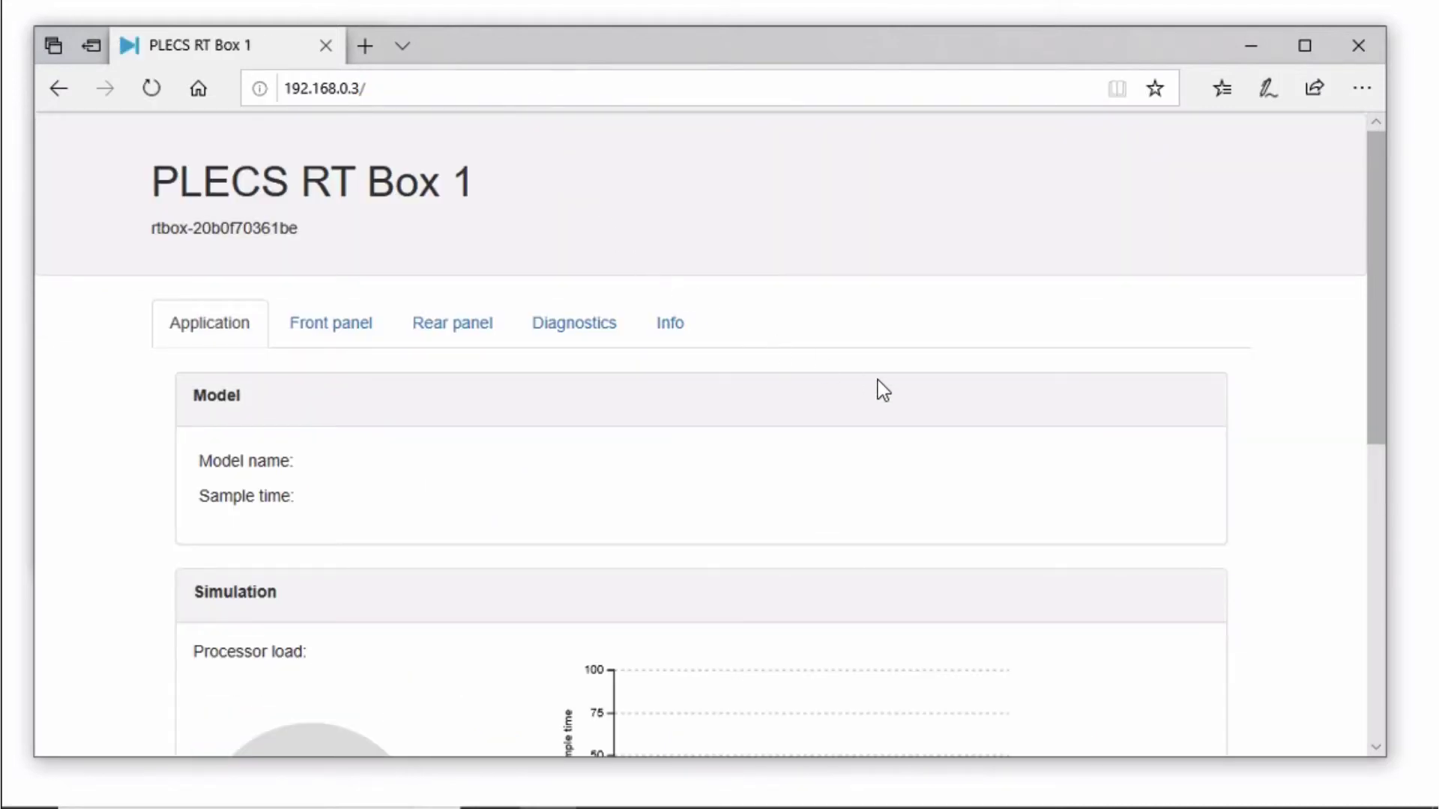
pyautogui.scroll(-2, 883, 390)
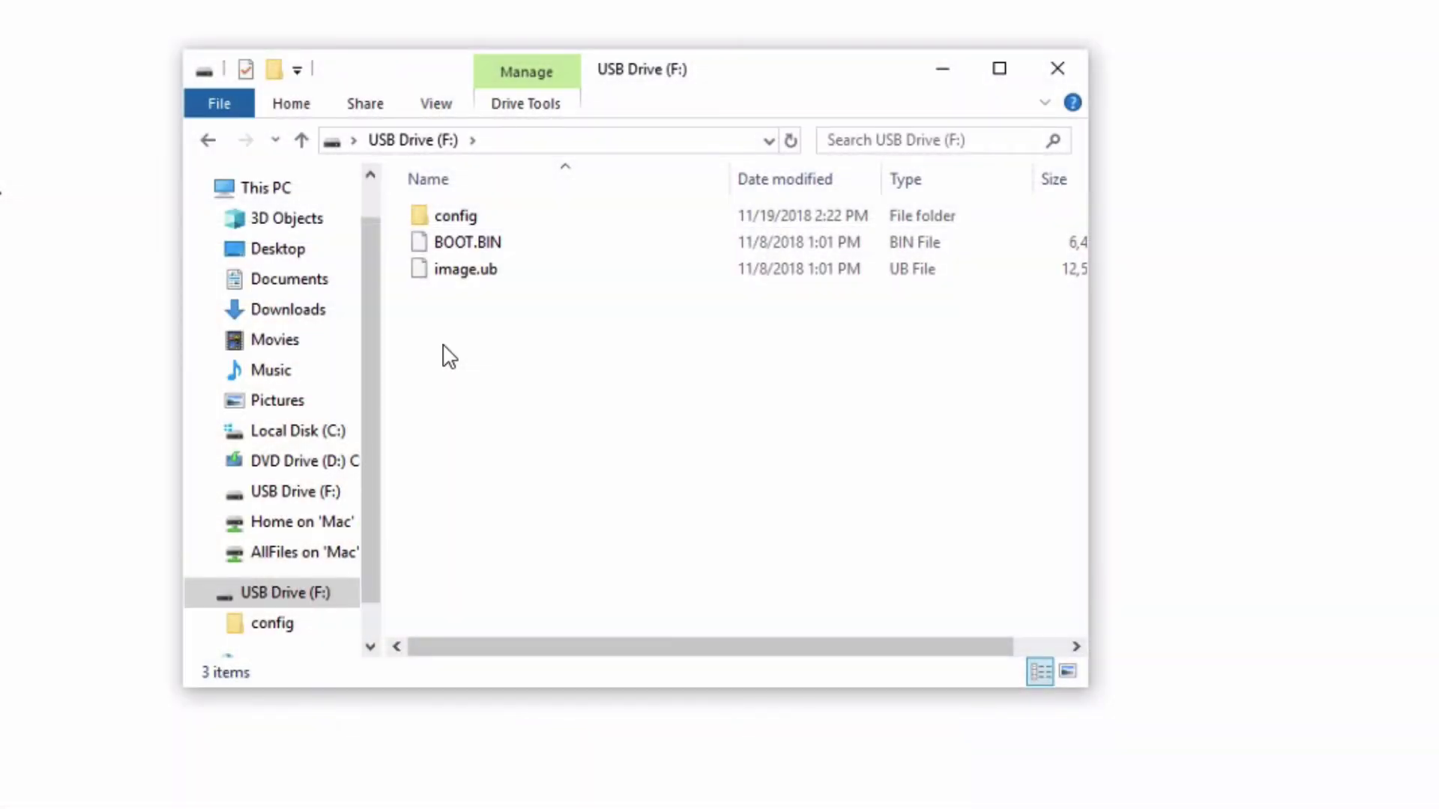
# In the USB drive's config\etc folder, create an empty text document named hostname.
pyautogui.doubleClick(461, 215)
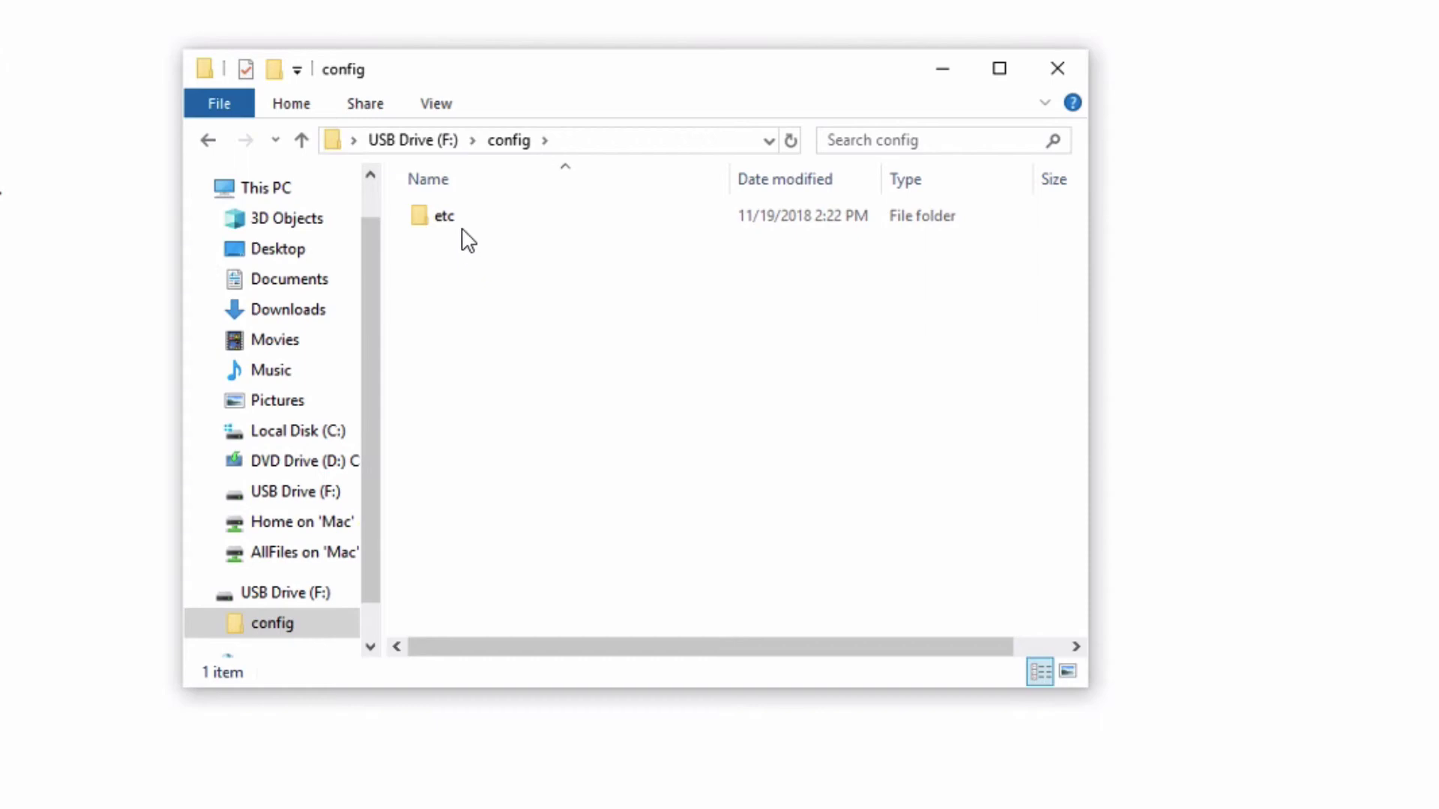
pyautogui.doubleClick(466, 225)
pyautogui.rightClick(478, 287)
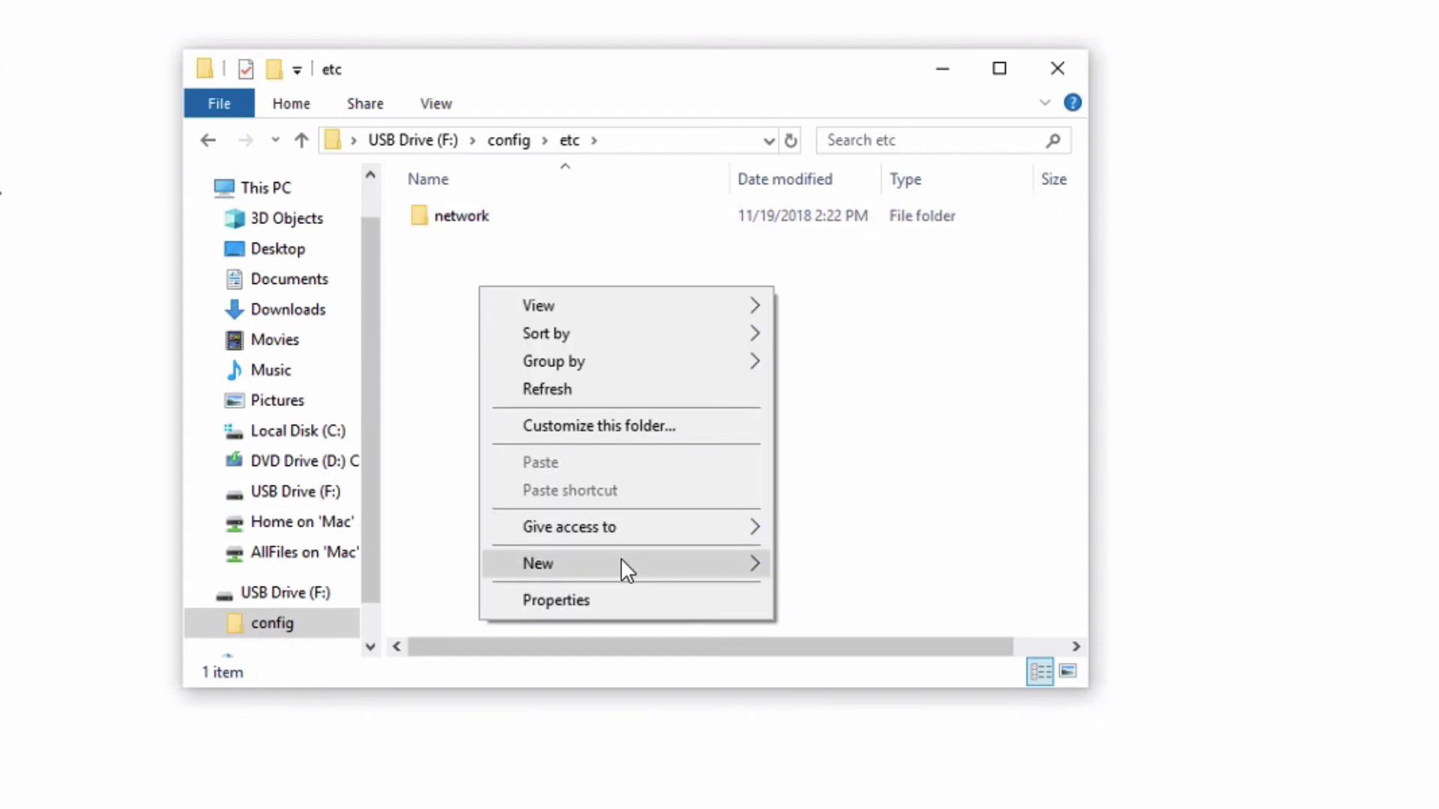
pyautogui.moveTo(622, 564)
pyautogui.click(833, 687)
pyautogui.write('hostname.txt')
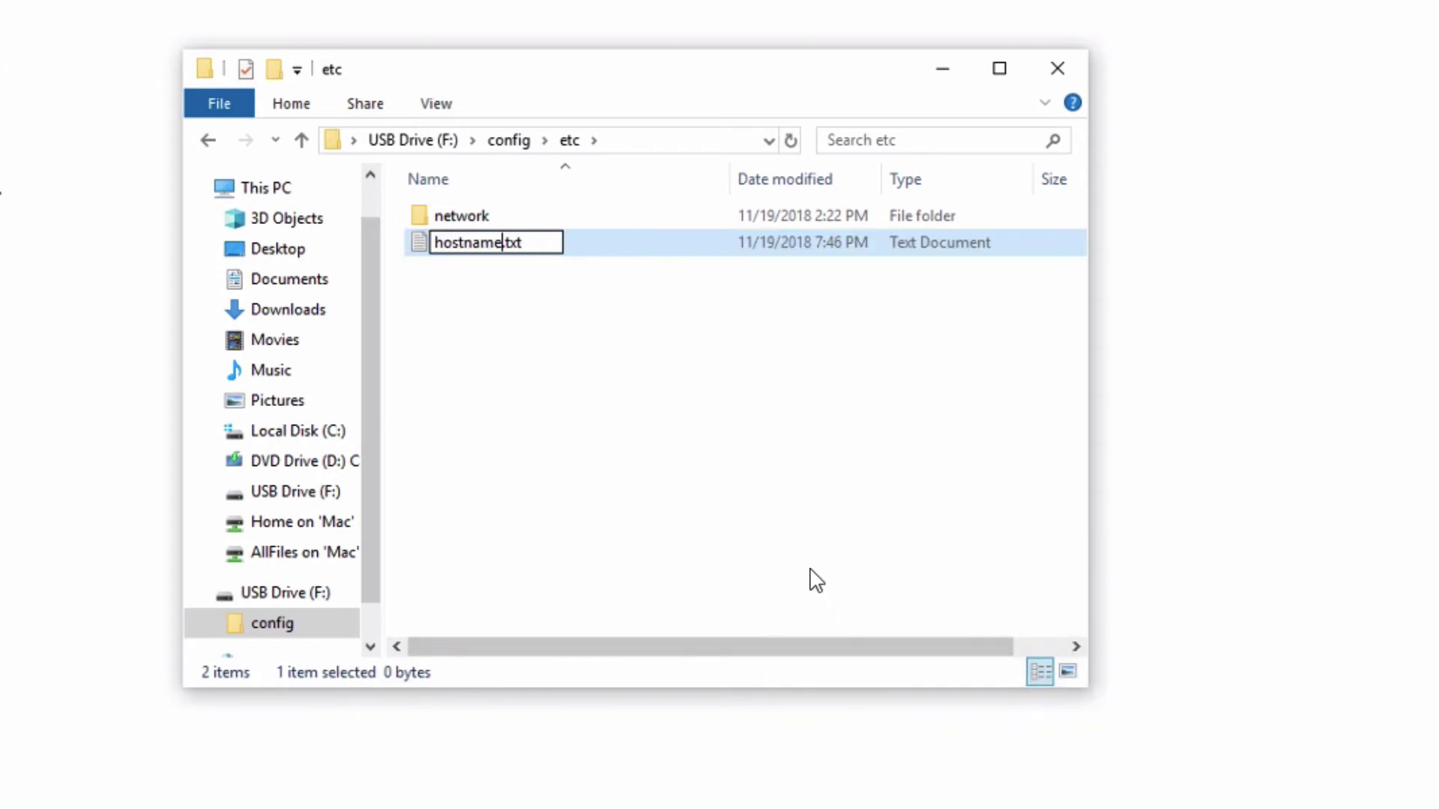
pyautogui.click(528, 332)
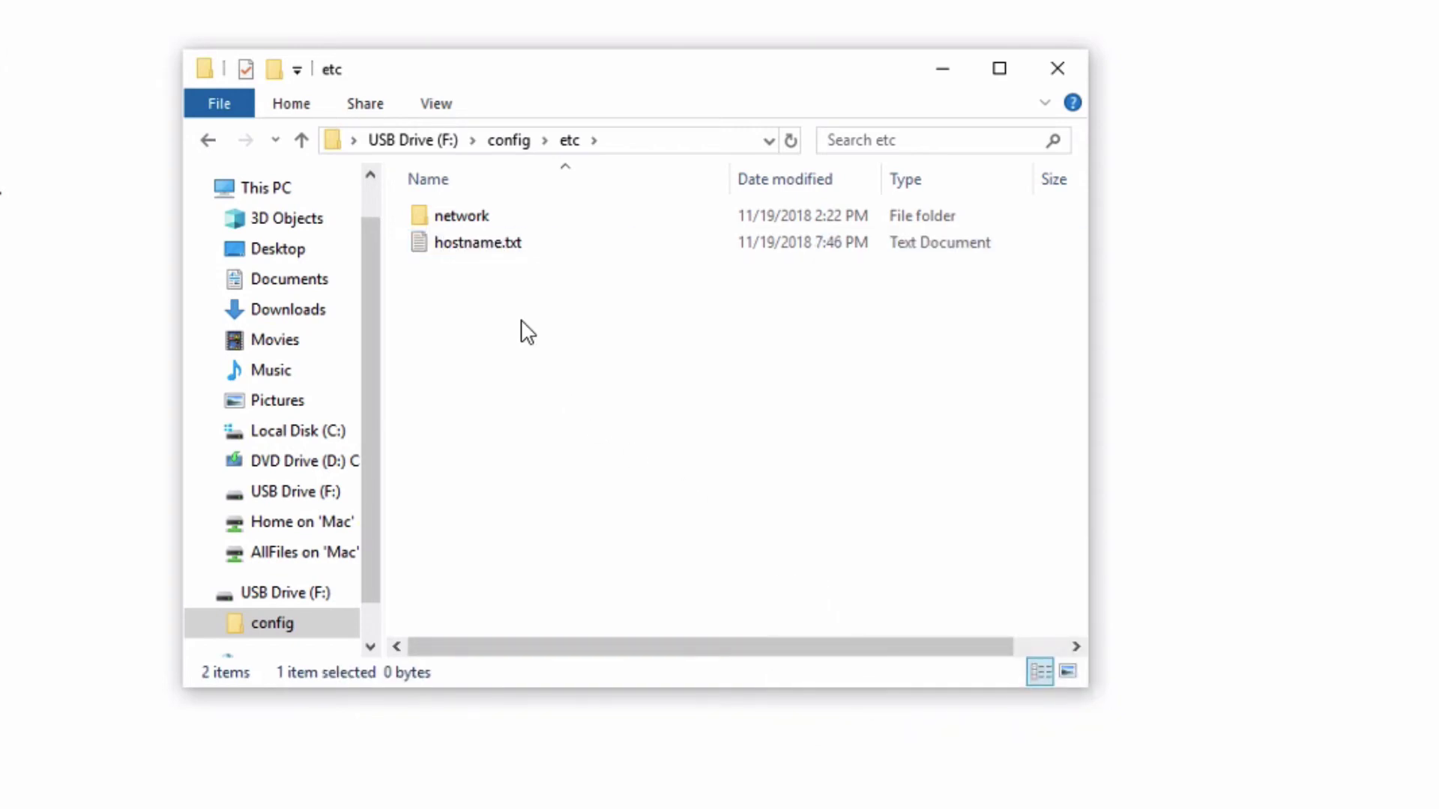
# Write manu-rtbox into hostname.txt, save it, and close Notepad.
pyautogui.doubleClick(487, 246)
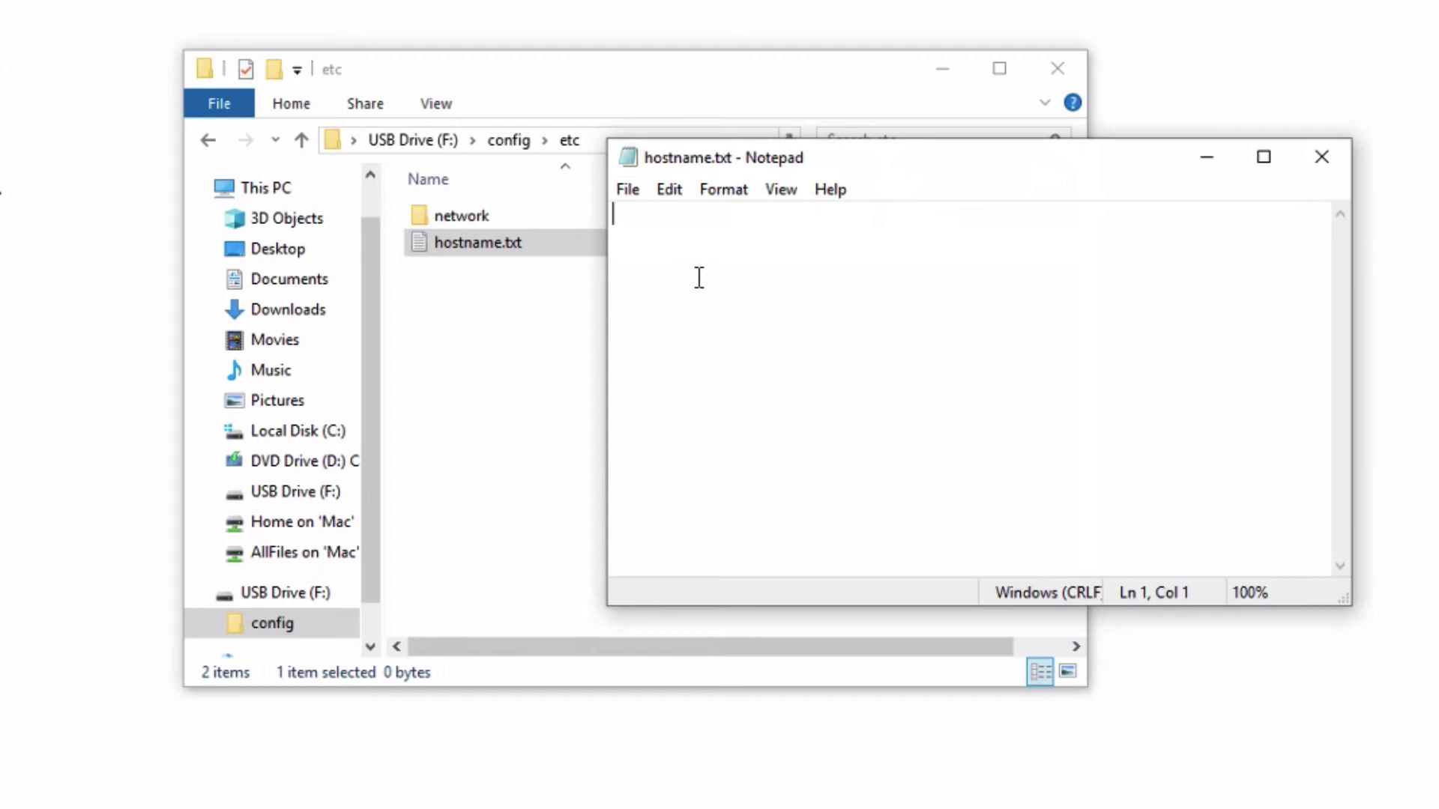
pyautogui.write('manu-rtbox')
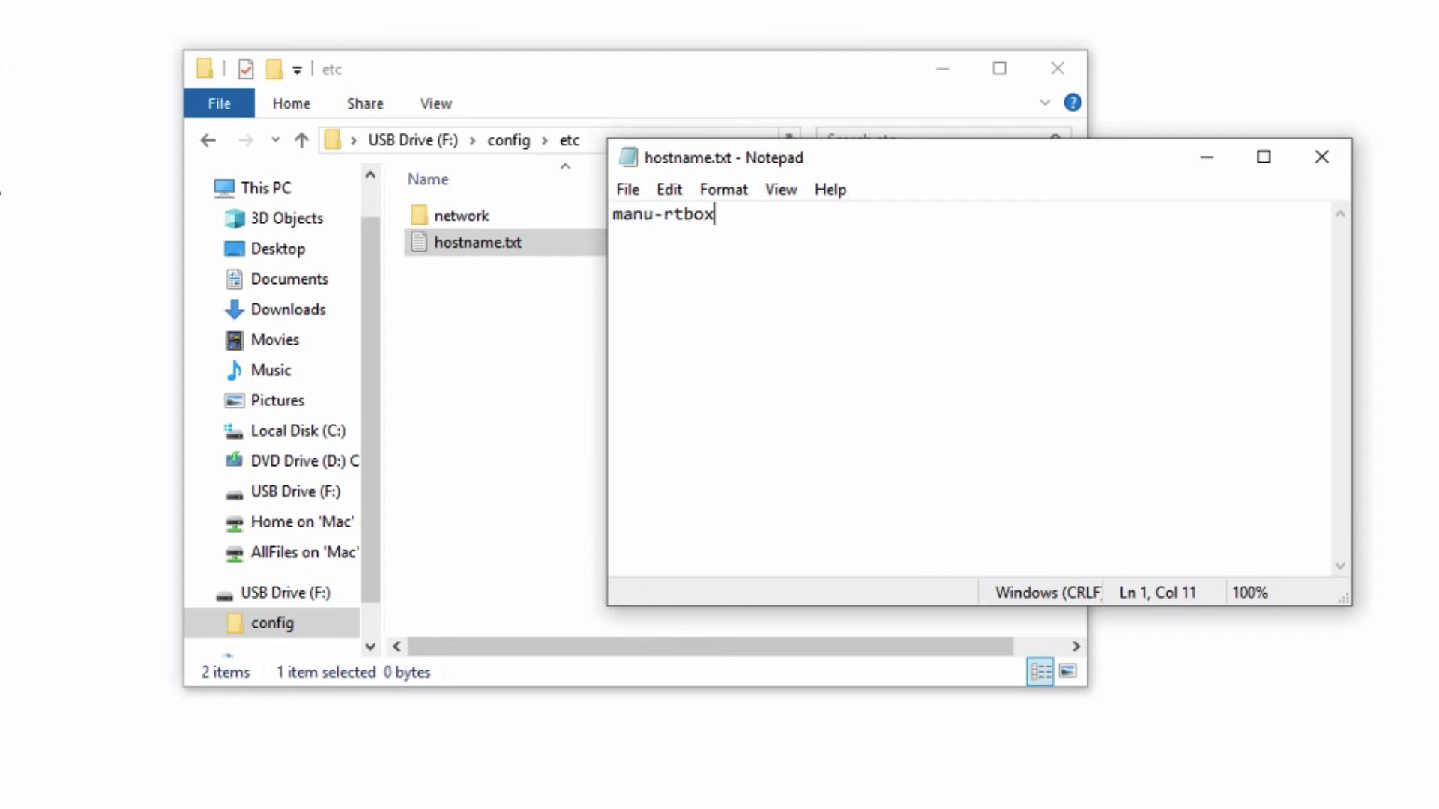
pyautogui.click(628, 189)
pyautogui.click(660, 273)
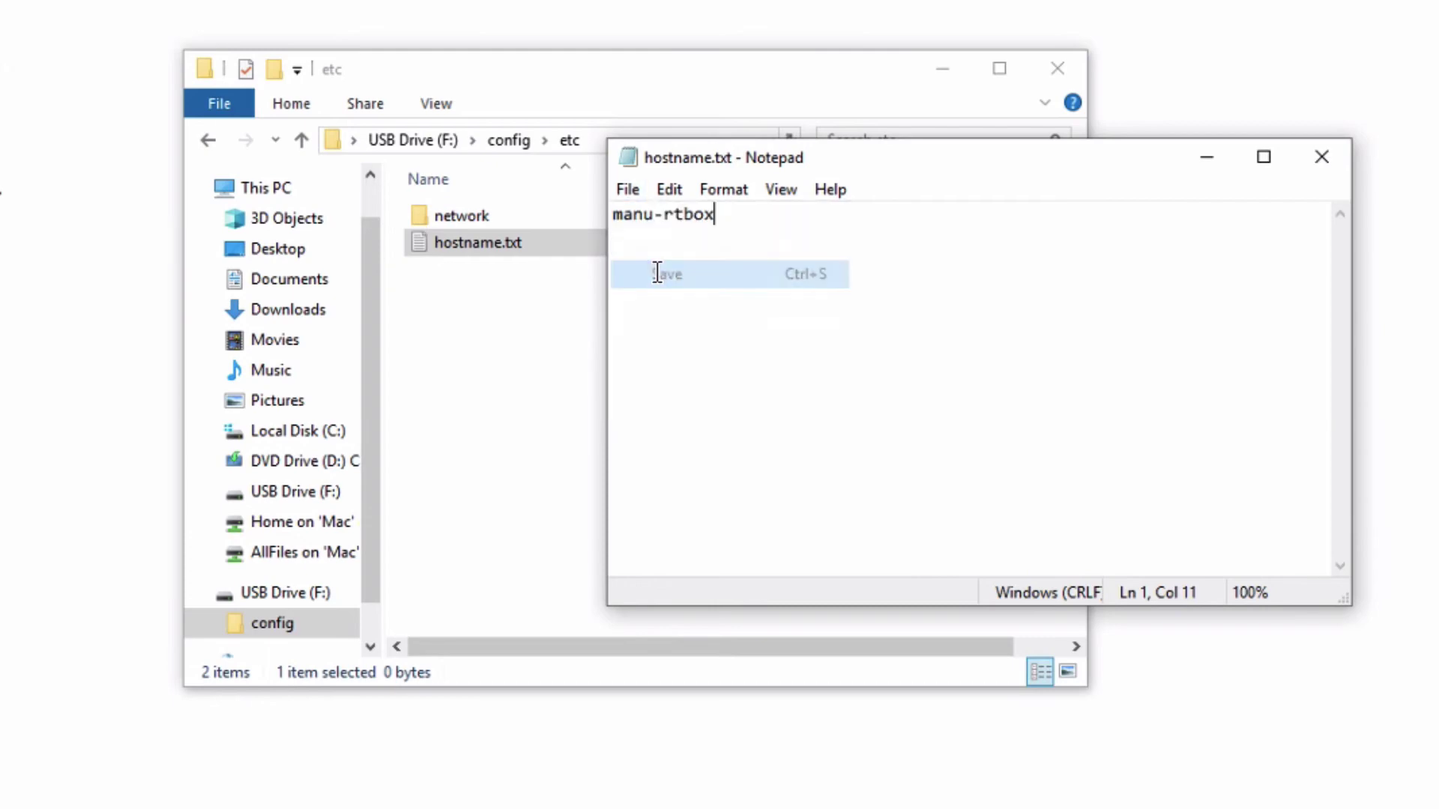
pyautogui.click(1321, 157)
# Rename hostname.txt to hostname without an extension, accepting the extension-change warning.
pyautogui.rightClick(516, 244)
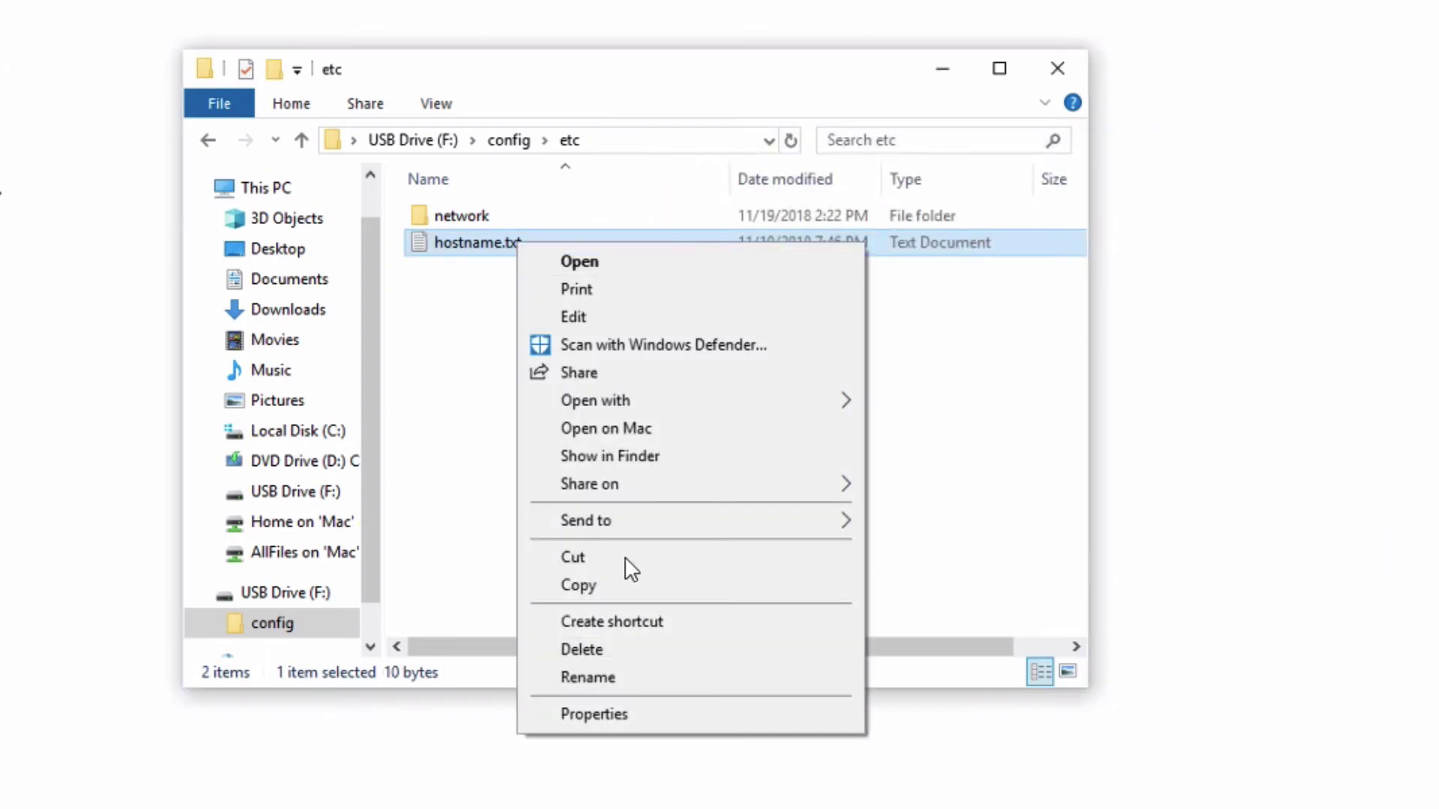
pyautogui.click(613, 675)
pyautogui.press('Right')
pyautogui.press('Delete')
pyautogui.press('Delete')
pyautogui.press('Delete')
pyautogui.press('Delete')
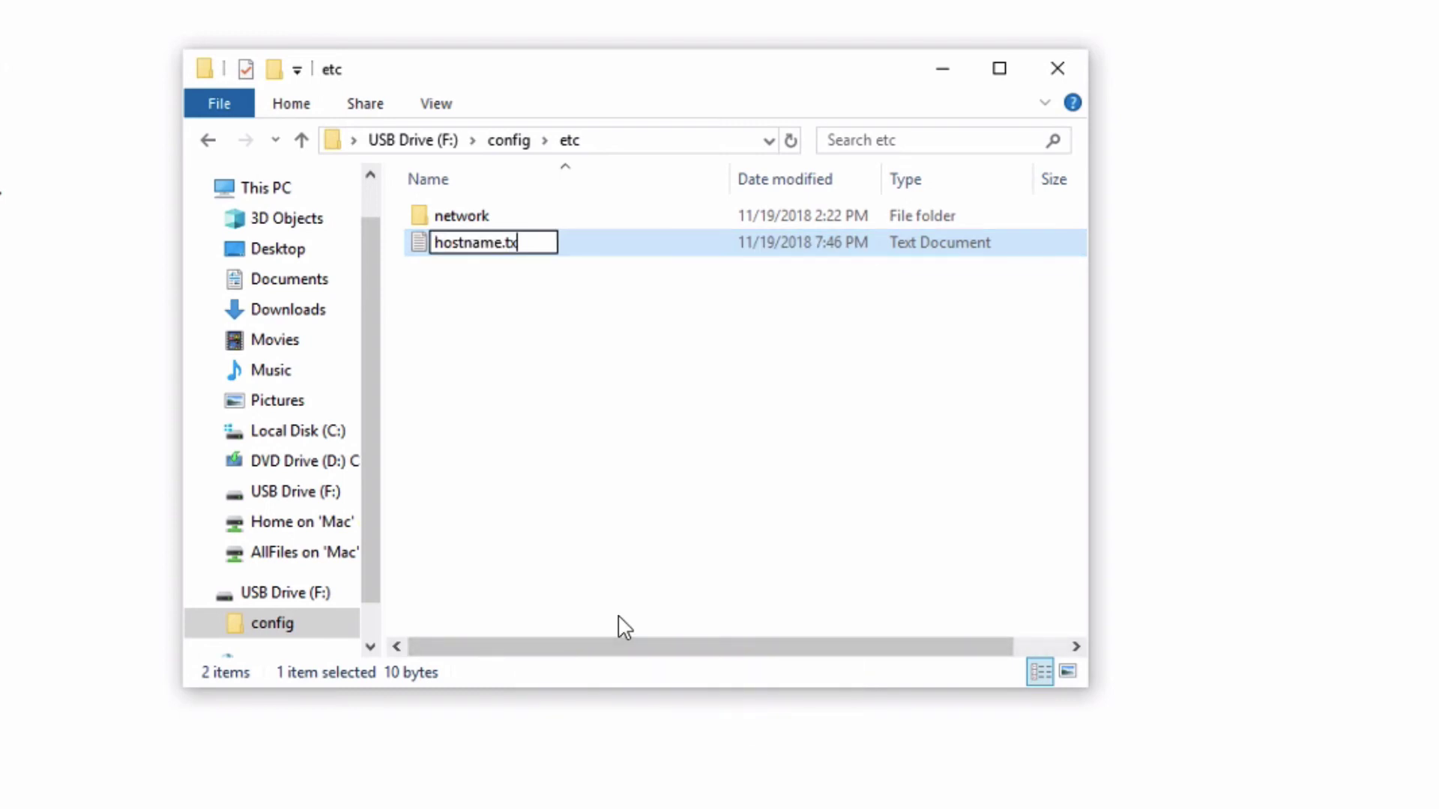
pyautogui.press('Return')
pyautogui.click(804, 465)
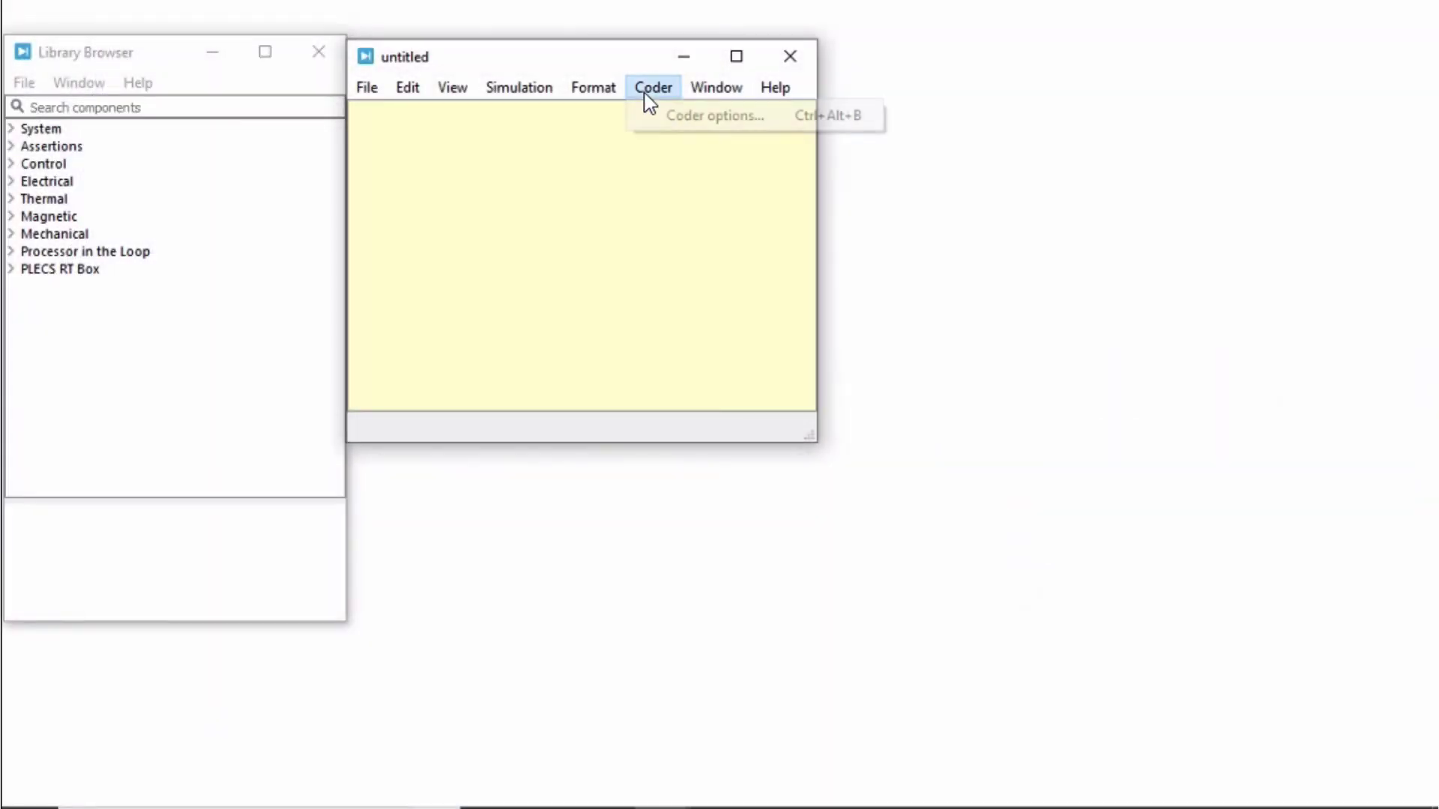
# Set the Coder target to PLECS RT Box 1 and search the network for RT Boxes.
pyautogui.click(653, 117)
pyautogui.click(860, 136)
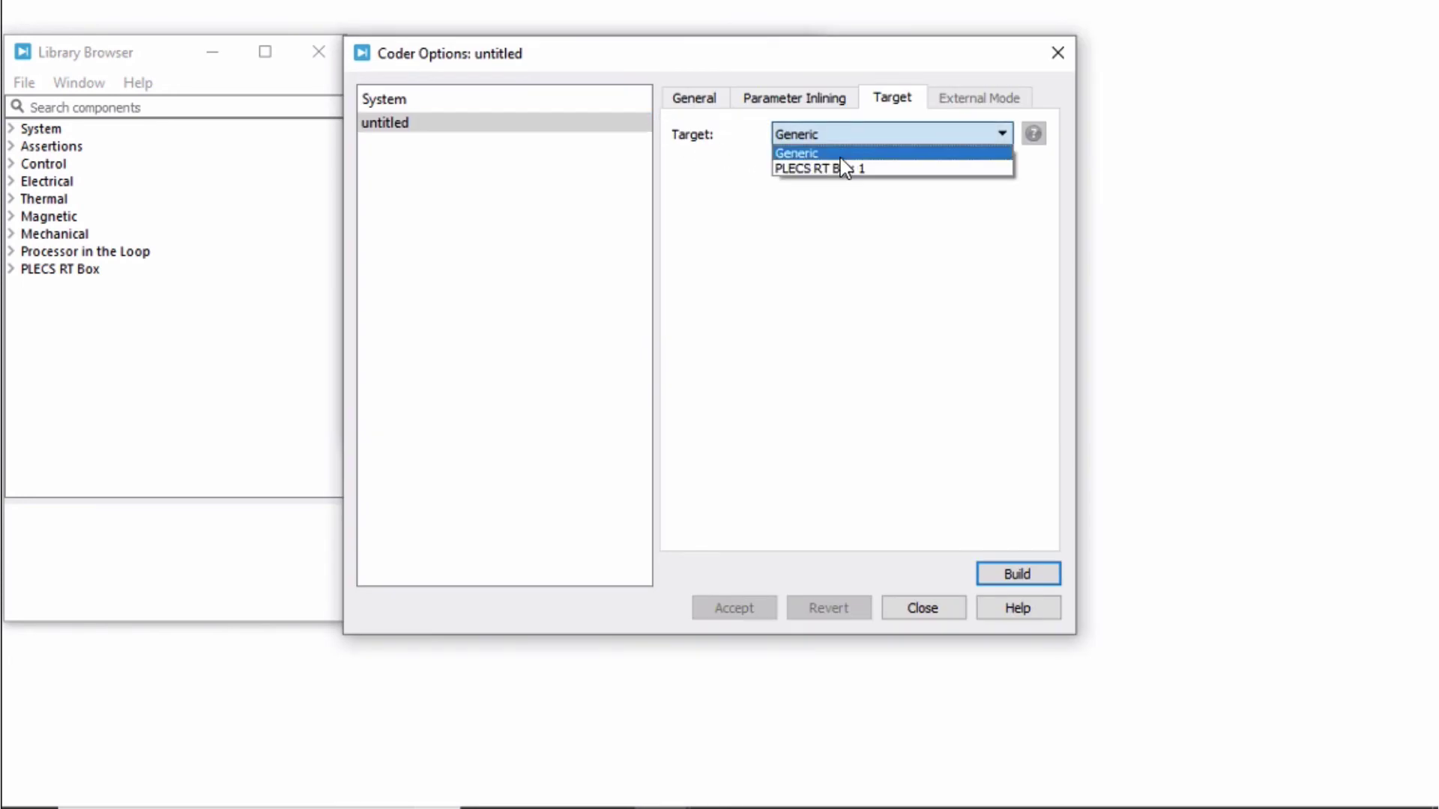
pyautogui.click(842, 167)
pyautogui.click(999, 168)
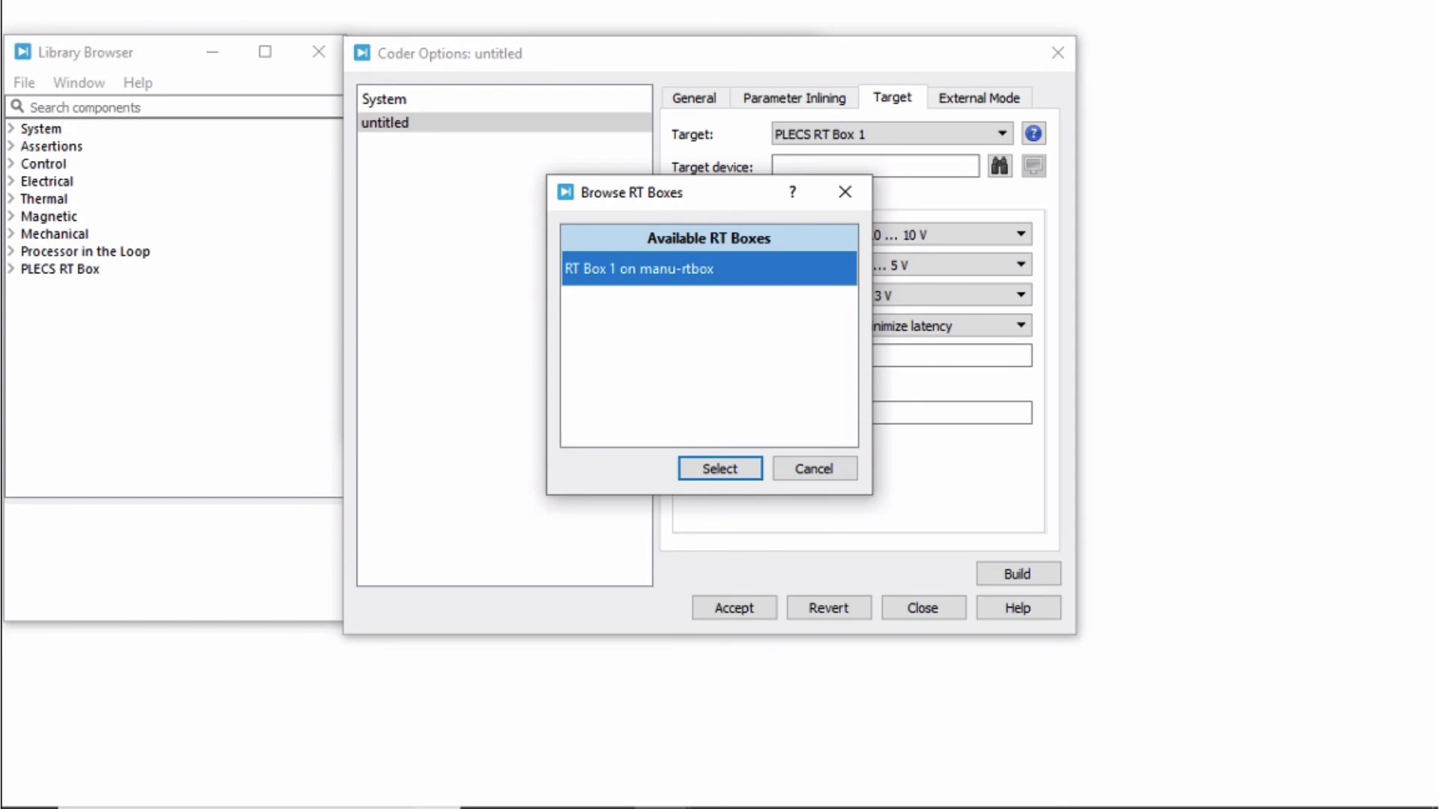
# Open the RT Box web interface and view its Info page showing manu-rtbox at 192.168.0.3.
pyautogui.click(1034, 166)
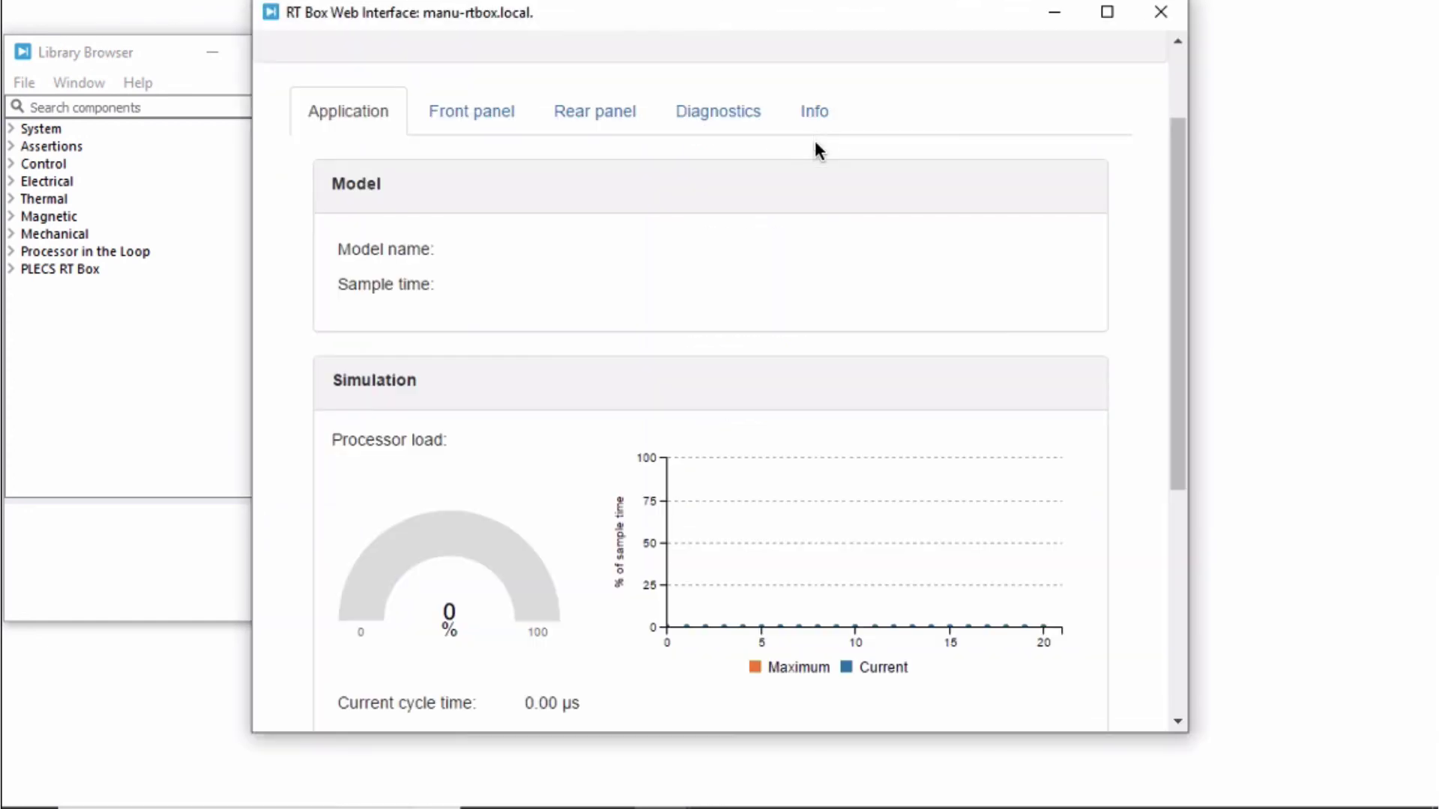
pyautogui.click(813, 114)
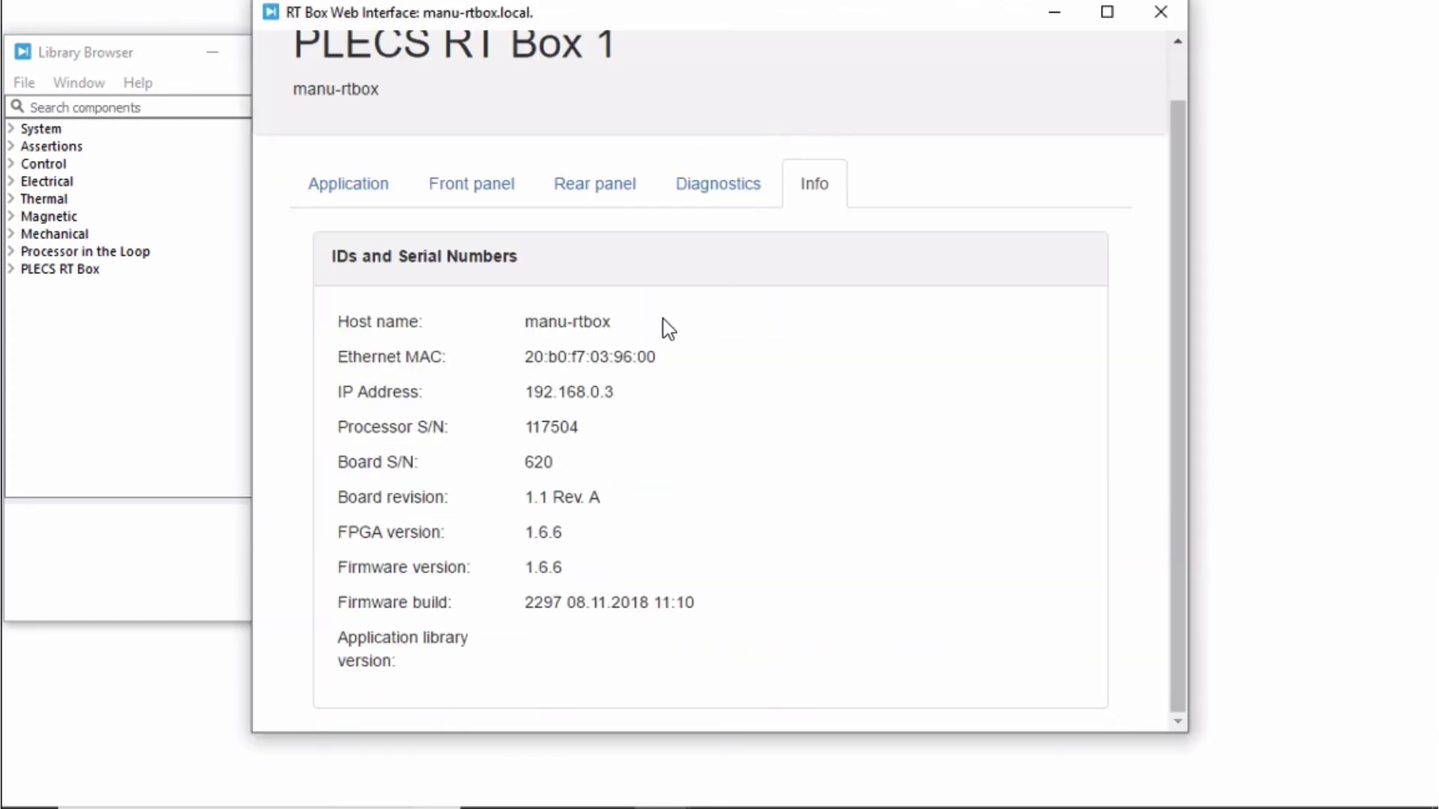